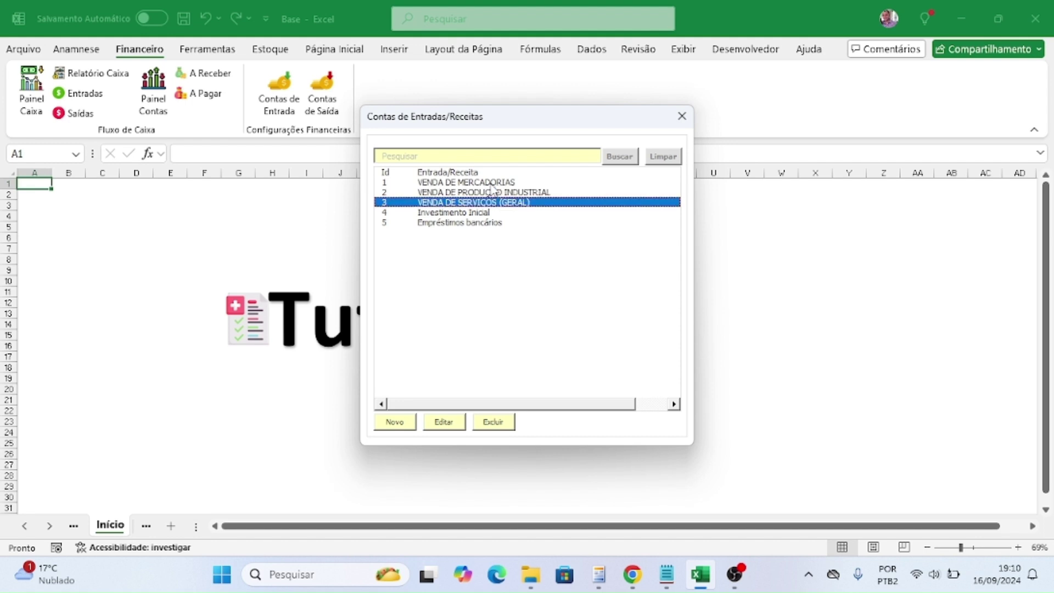
- Start a new income account and move its form aside so the account list stays in view
{"action": "key", "text": "Down"}
{"action": "key", "text": "Down"}
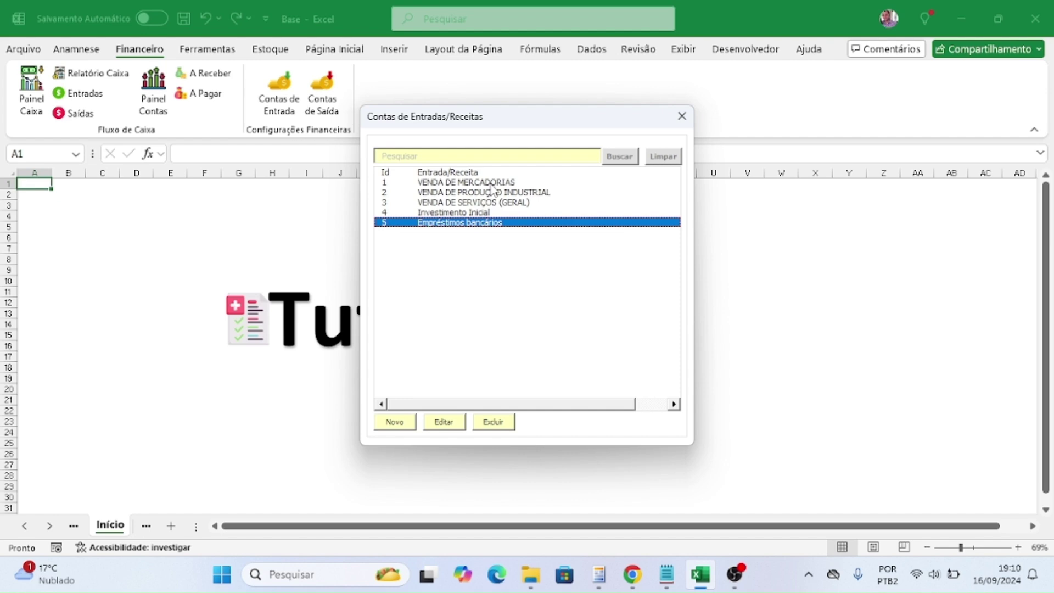
{"action": "left_click", "coordinate": [402, 431]}
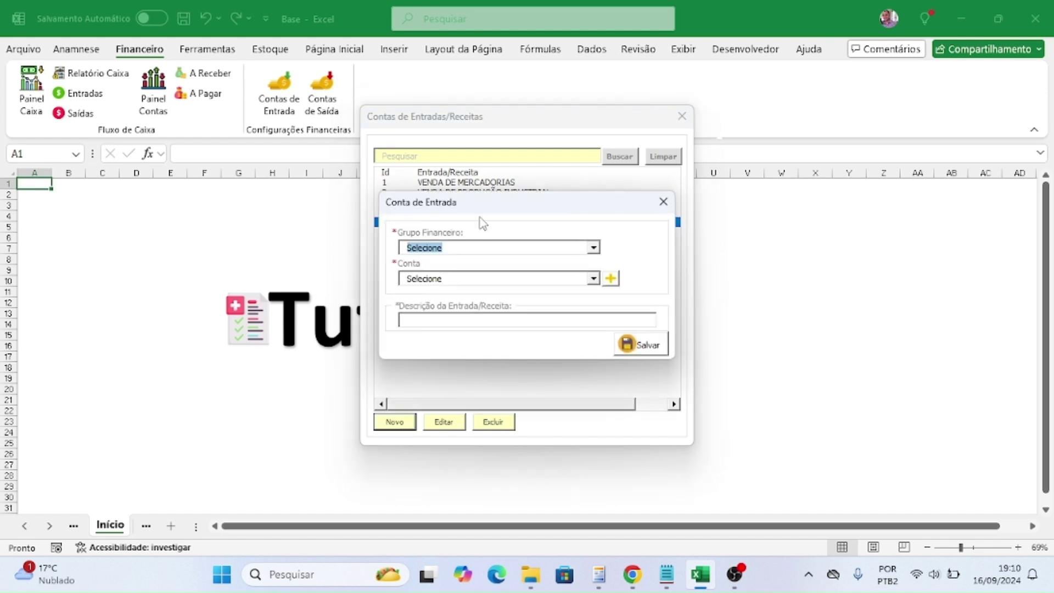
{"action": "left_click_drag", "start_coordinate": [483, 204], "coordinate": [742, 162]}
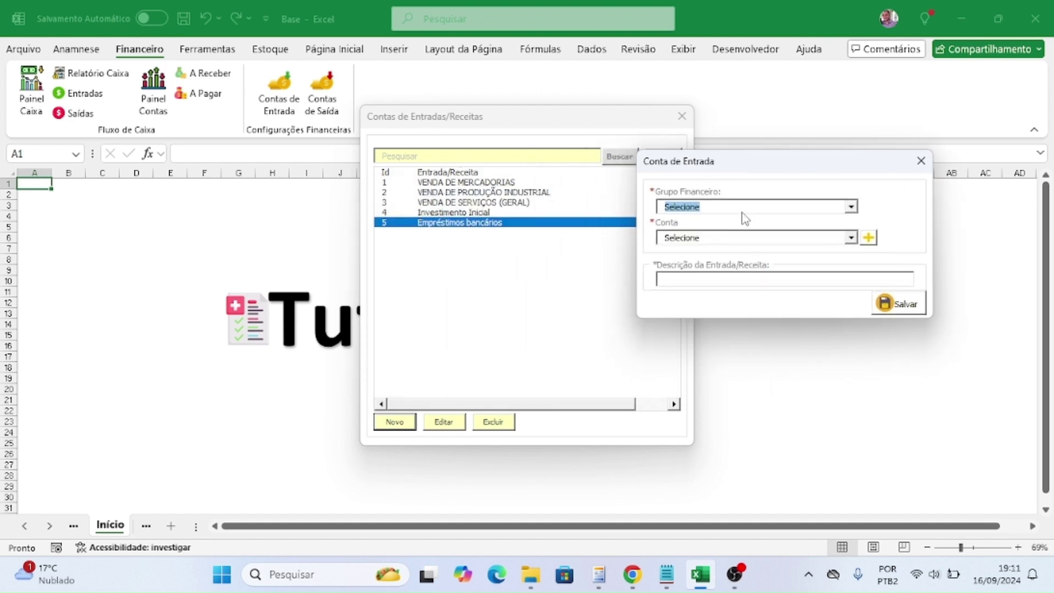
- Set the new account's financial group to Receitas and review the accounts offered for it
{"action": "left_click", "coordinate": [813, 284]}
{"action": "left_click", "coordinate": [851, 208]}
{"action": "left_click", "coordinate": [852, 209]}
{"action": "left_click", "coordinate": [852, 237]}
{"action": "left_click", "coordinate": [857, 239]}
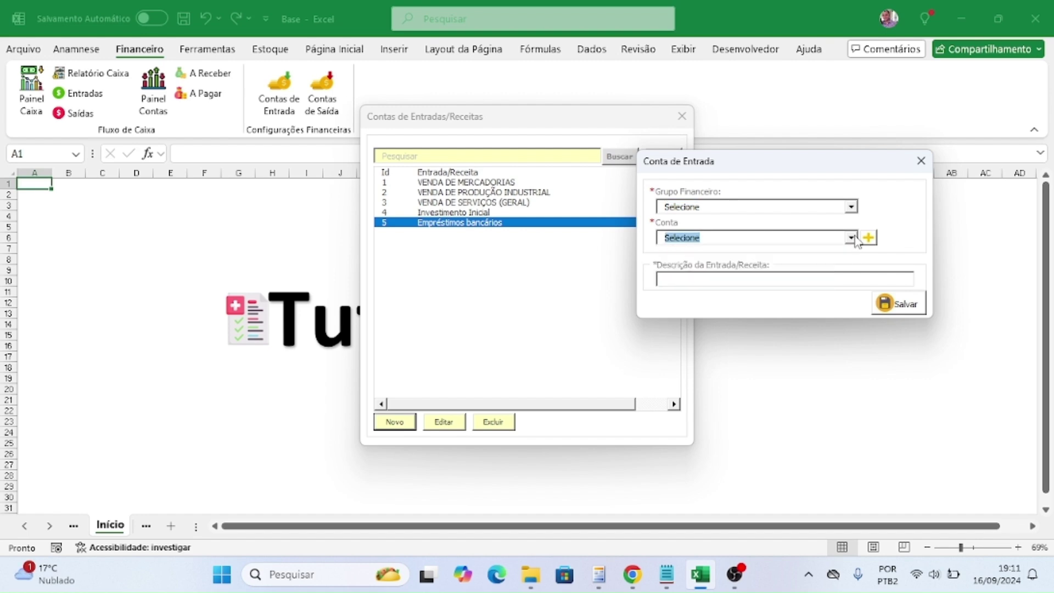
{"action": "left_click", "coordinate": [851, 207]}
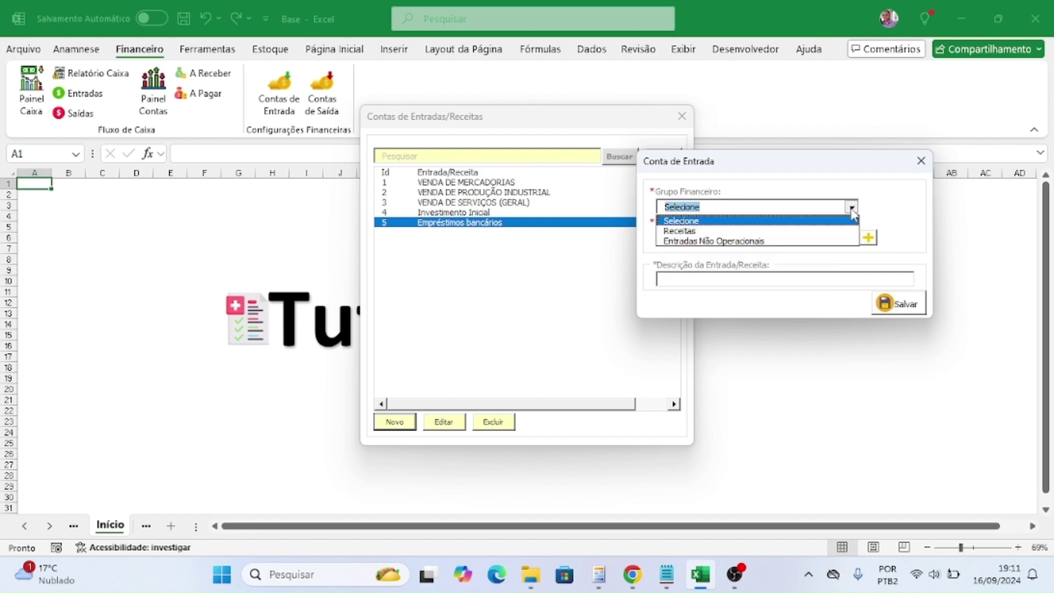
{"action": "left_click", "coordinate": [694, 232]}
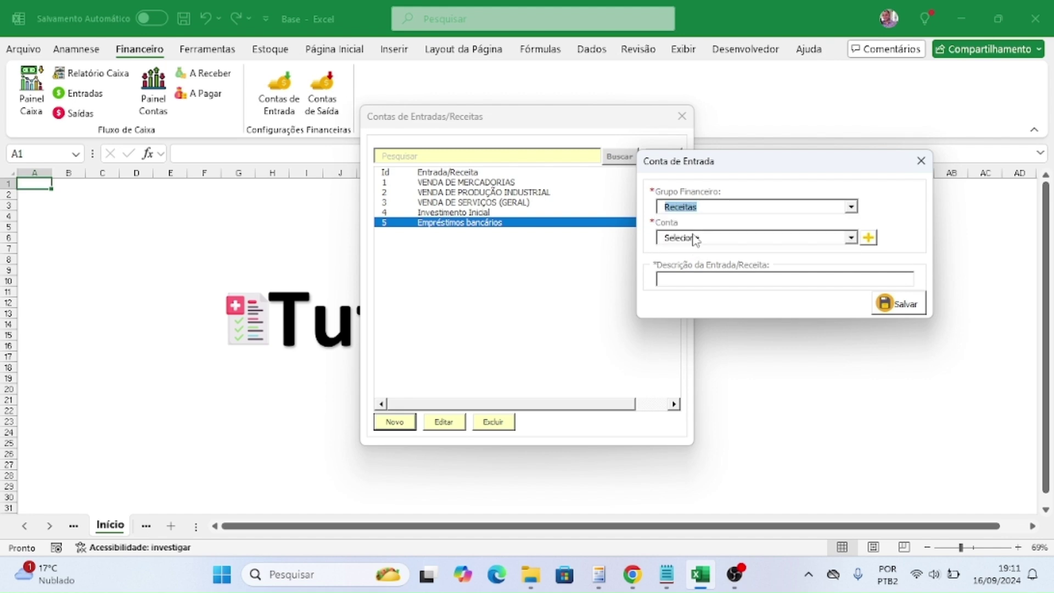
{"action": "left_click", "coordinate": [850, 238]}
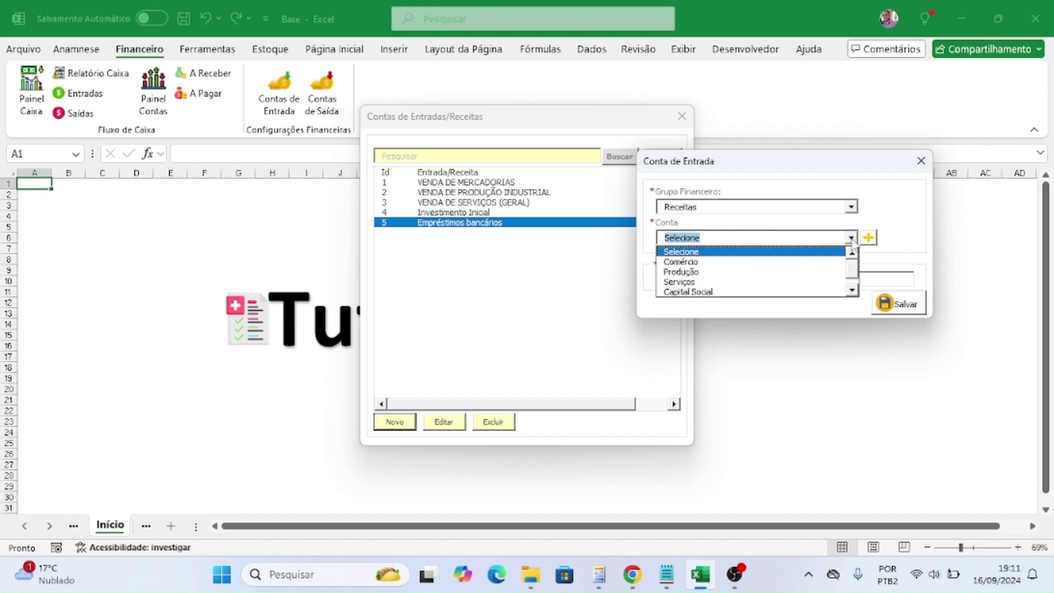
{"action": "left_click", "coordinate": [852, 282]}
{"action": "left_click", "coordinate": [851, 263]}
{"action": "left_click", "coordinate": [852, 291]}
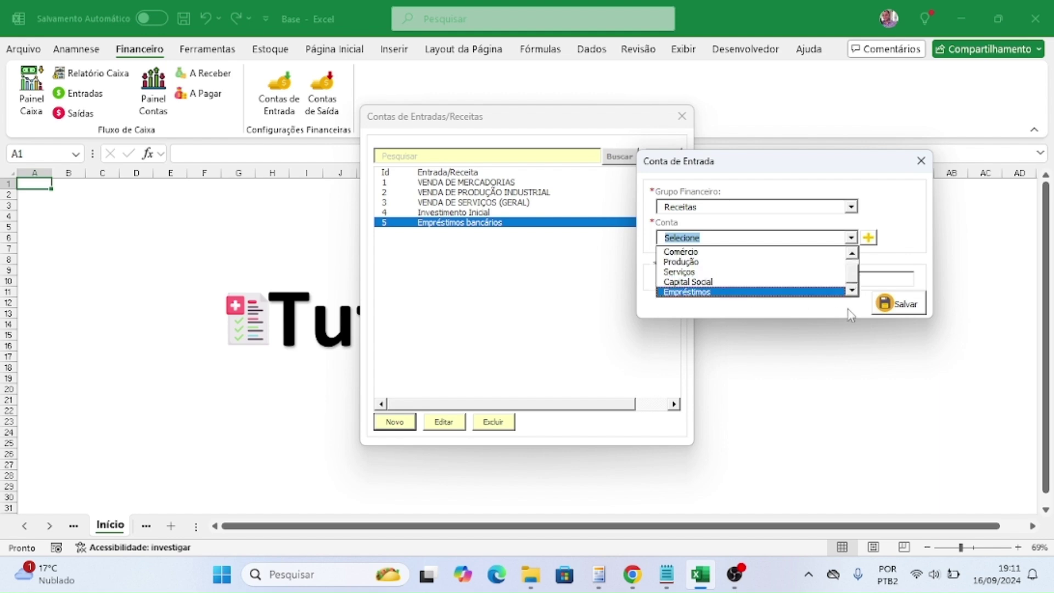
- Change the financial group to Entradas Não Operacionais and choose Empréstimos as the account
{"action": "left_click", "coordinate": [851, 208]}
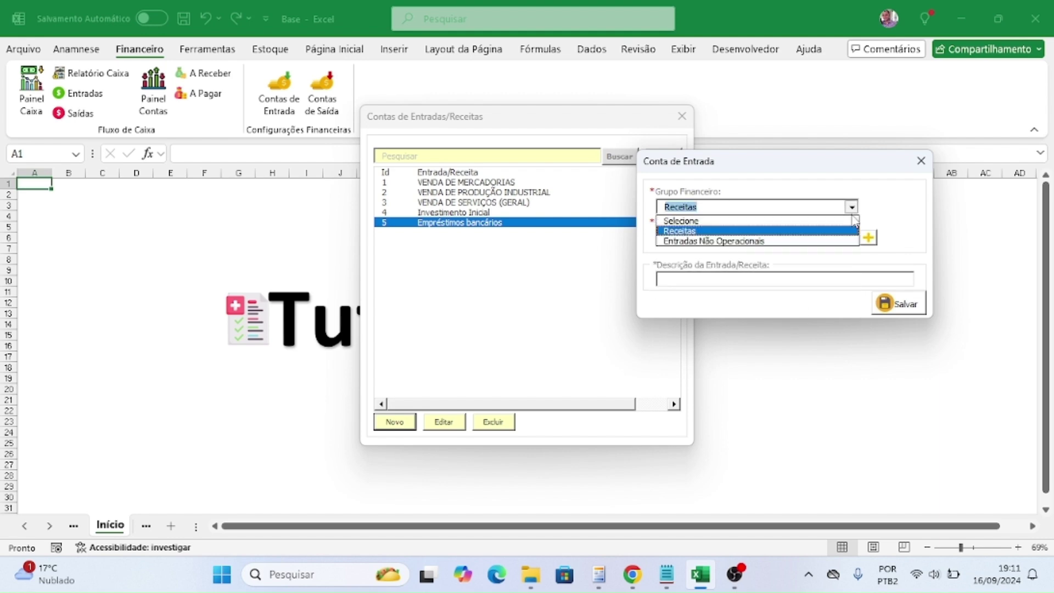
{"action": "left_click", "coordinate": [794, 242]}
{"action": "left_click", "coordinate": [852, 291]}
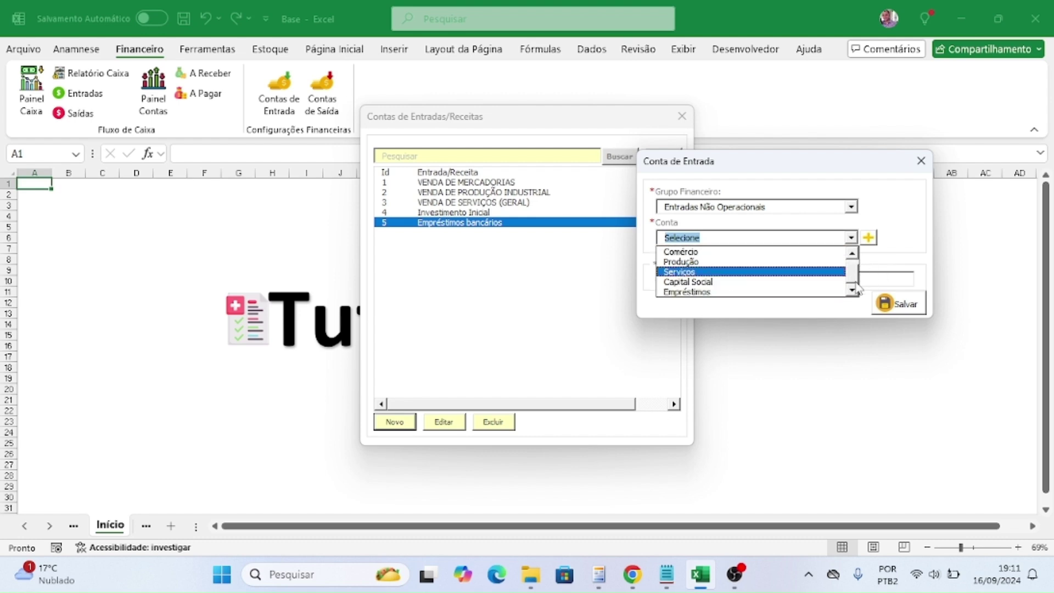
{"action": "left_click", "coordinate": [811, 293]}
- Enter "Empréstimo com Amigo" as the income description
{"action": "left_click", "coordinate": [782, 282]}
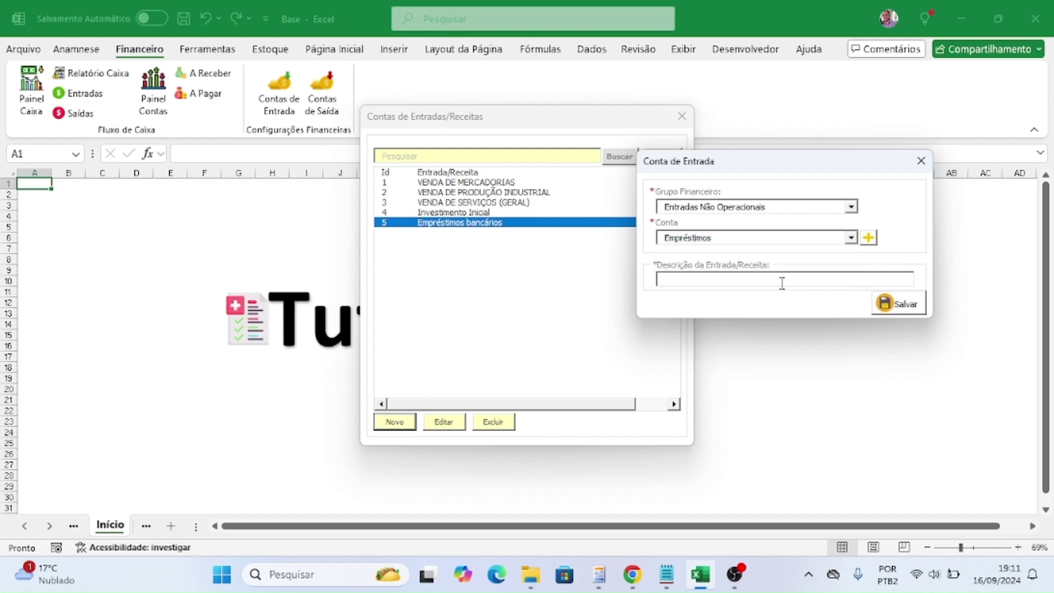
{"action": "type", "text": "Empréstimo bancario"}
{"action": "double_click", "coordinate": [734, 280]}
{"action": "type", "text": "com Amigo"}
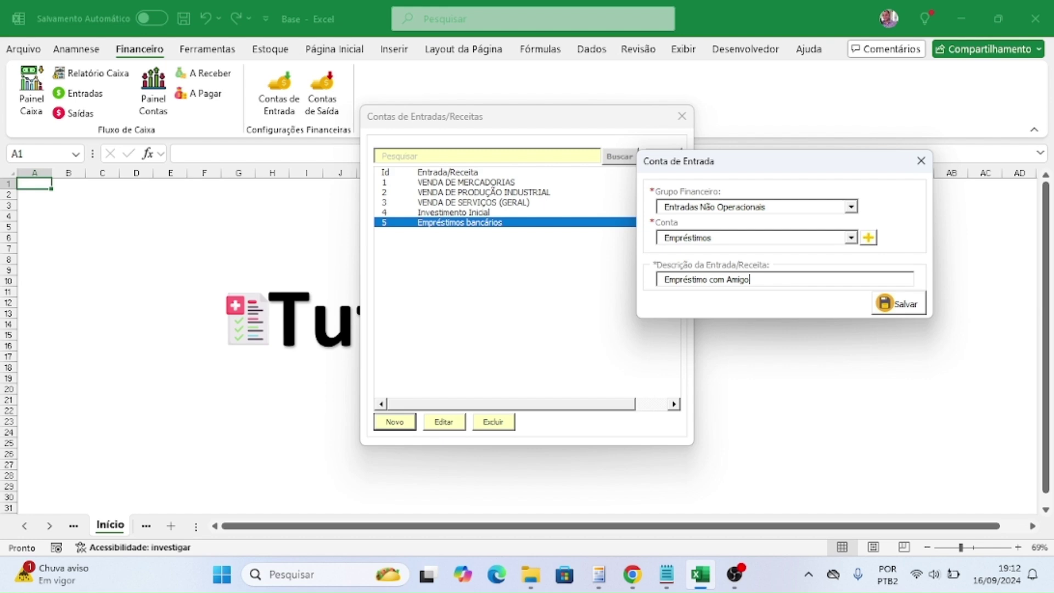
- Clear the whole income description
{"action": "double_click", "coordinate": [748, 281]}
{"action": "key", "text": "BackSpace"}
{"action": "key", "text": "BackSpace"}
{"action": "key", "text": "BackSpace"}
{"action": "key", "text": "BackSpace"}
{"action": "key", "text": "BackSpace"}
{"action": "key", "text": "BackSpace"}
{"action": "key", "text": "BackSpace"}
{"action": "key", "text": "BackSpace"}
{"action": "key", "text": "BackSpace"}
{"action": "key", "text": "BackSpace"}
{"action": "key", "text": "BackSpace"}
{"action": "key", "text": "BackSpace"}
{"action": "key", "text": "BackSpace"}
{"action": "key", "text": "BackSpace"}
{"action": "key", "text": "BackSpace"}
{"action": "key", "text": "BackSpace"}
- Switch the financial group to Receitas and the account to Serviços
{"action": "left_click", "coordinate": [851, 206]}
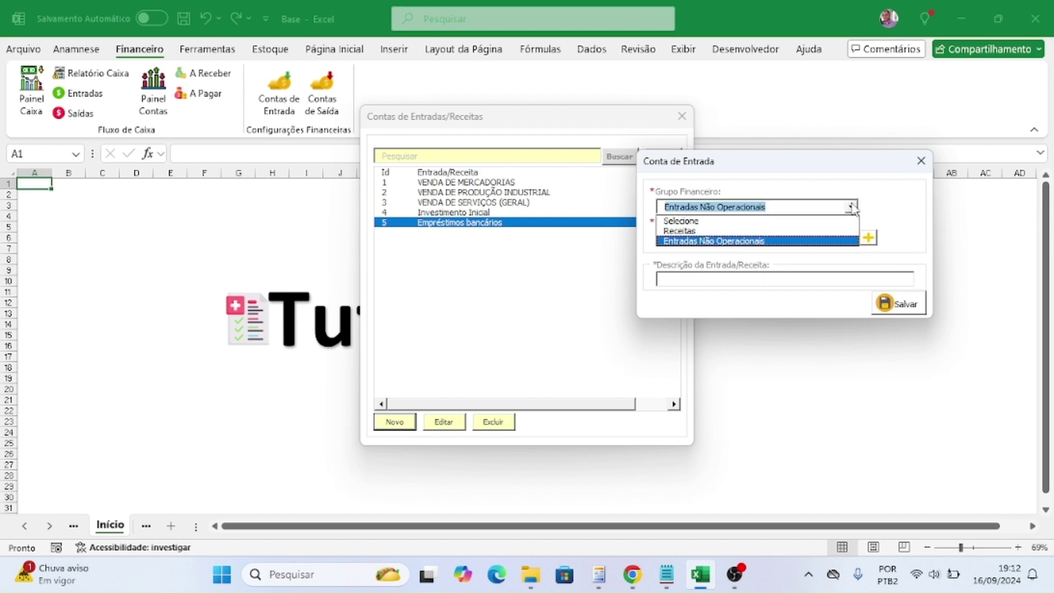
{"action": "left_click", "coordinate": [741, 232]}
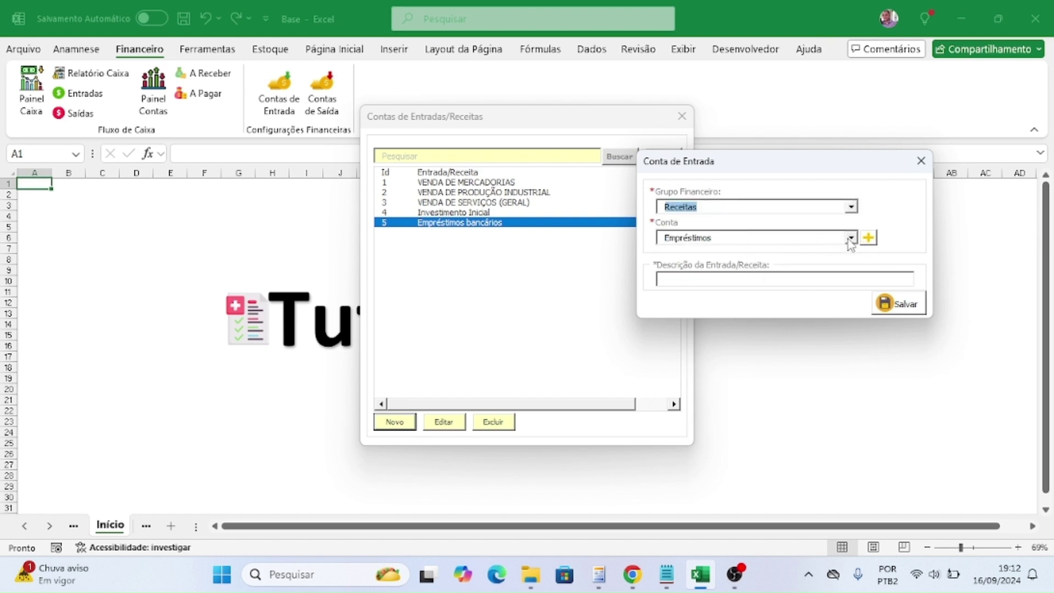
{"action": "left_click", "coordinate": [849, 238]}
{"action": "left_click", "coordinate": [823, 271]}
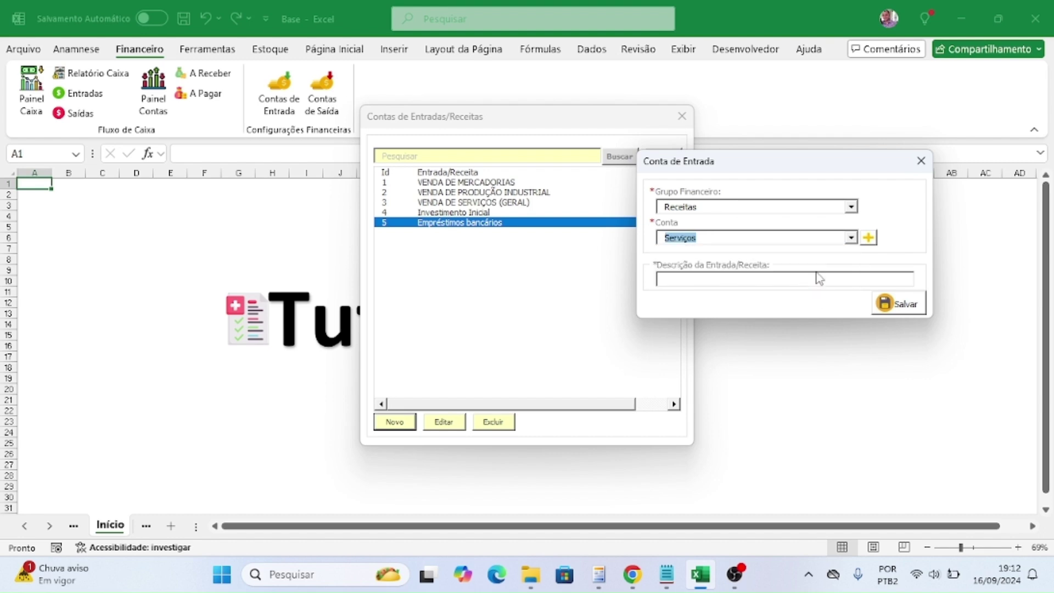
- Add a new account named Mensalidades to the income account options and return to the account form
{"action": "left_click", "coordinate": [851, 238]}
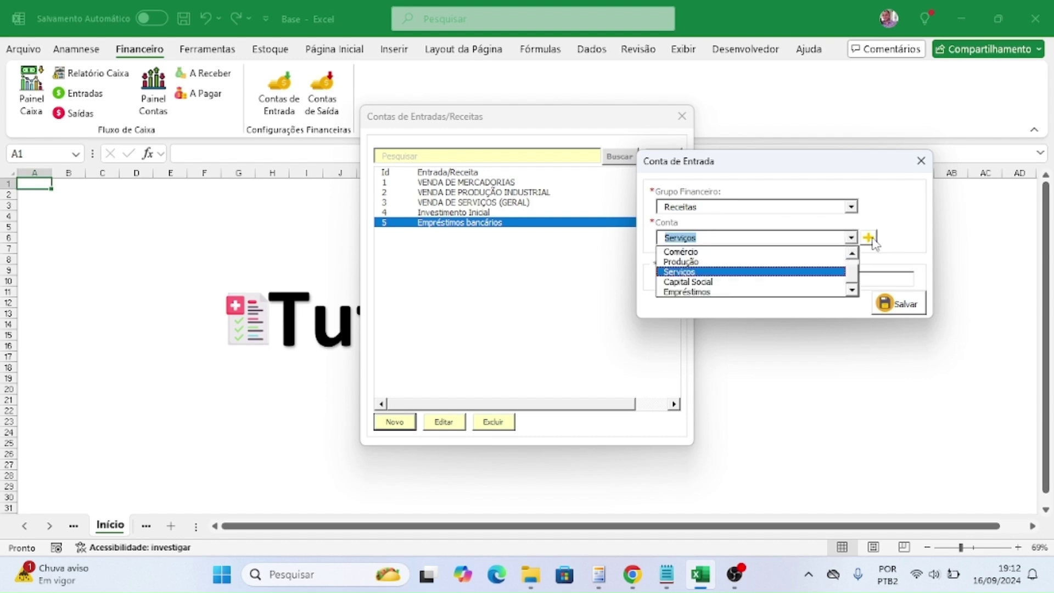
{"action": "left_click", "coordinate": [868, 237]}
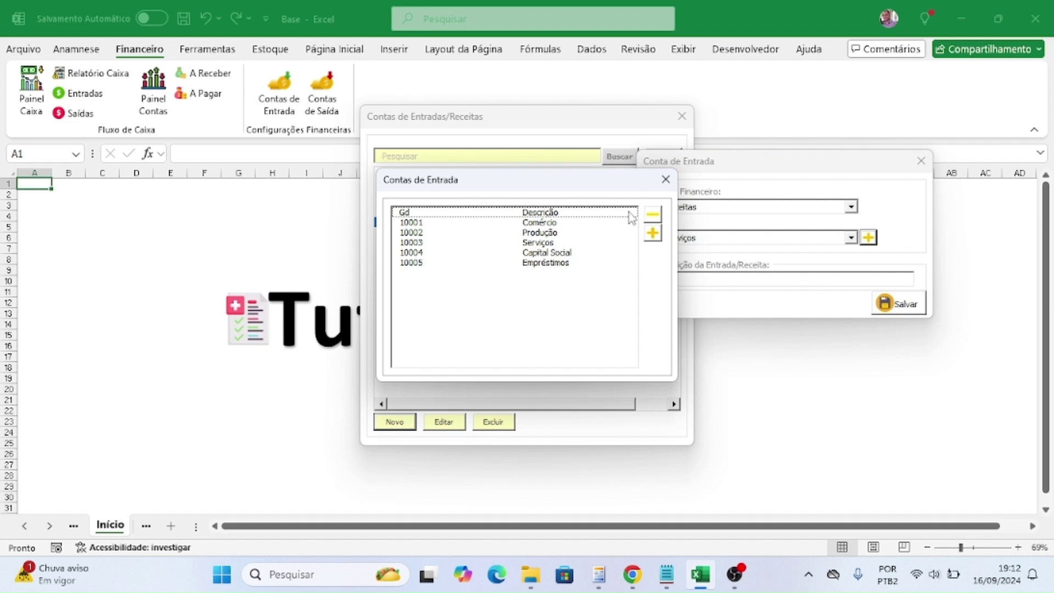
{"action": "left_click", "coordinate": [651, 235]}
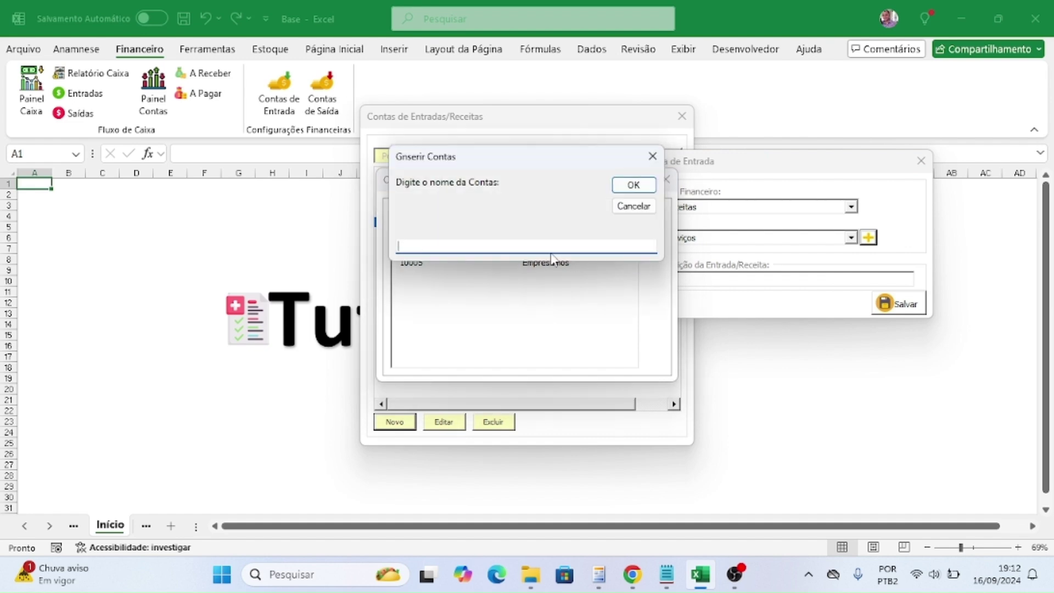
{"action": "type", "text": "Mensalidades"}
{"action": "left_click", "coordinate": [632, 186]}
{"action": "left_click", "coordinate": [570, 343]}
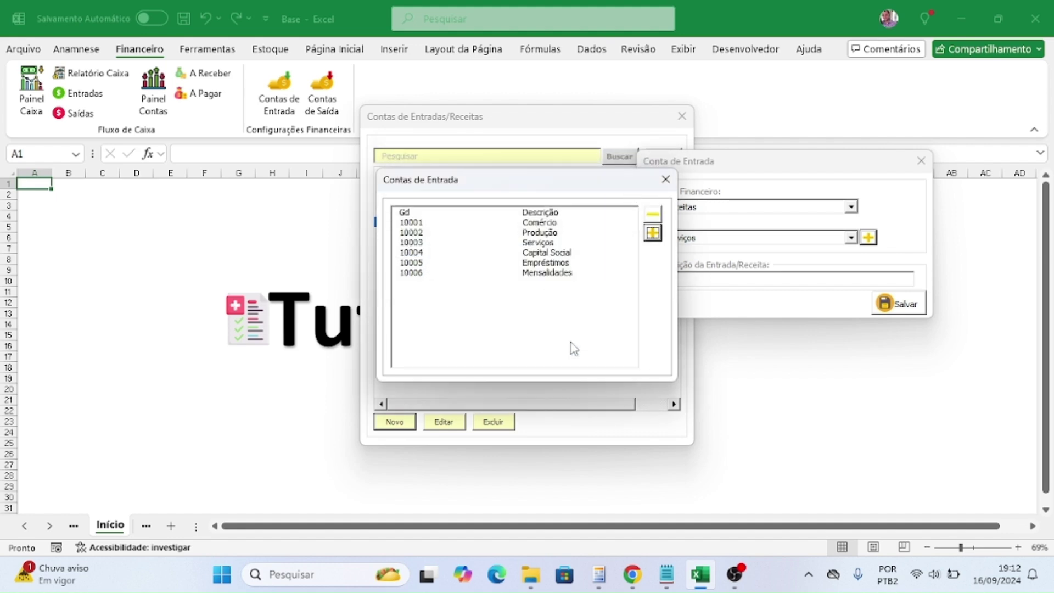
{"action": "left_click", "coordinate": [522, 264]}
{"action": "left_click", "coordinate": [523, 271]}
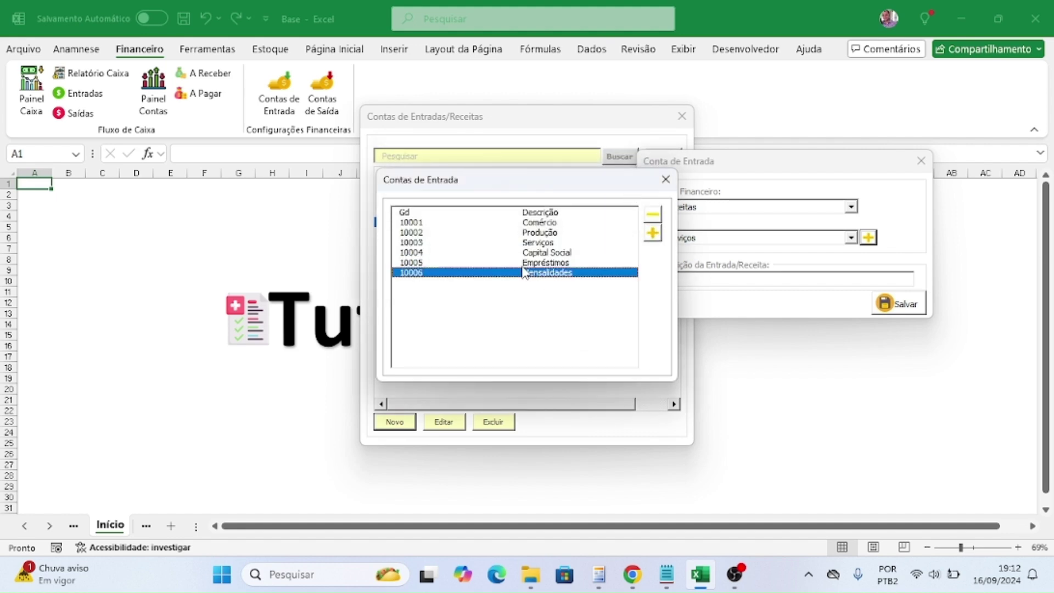
{"action": "left_click", "coordinate": [666, 179]}
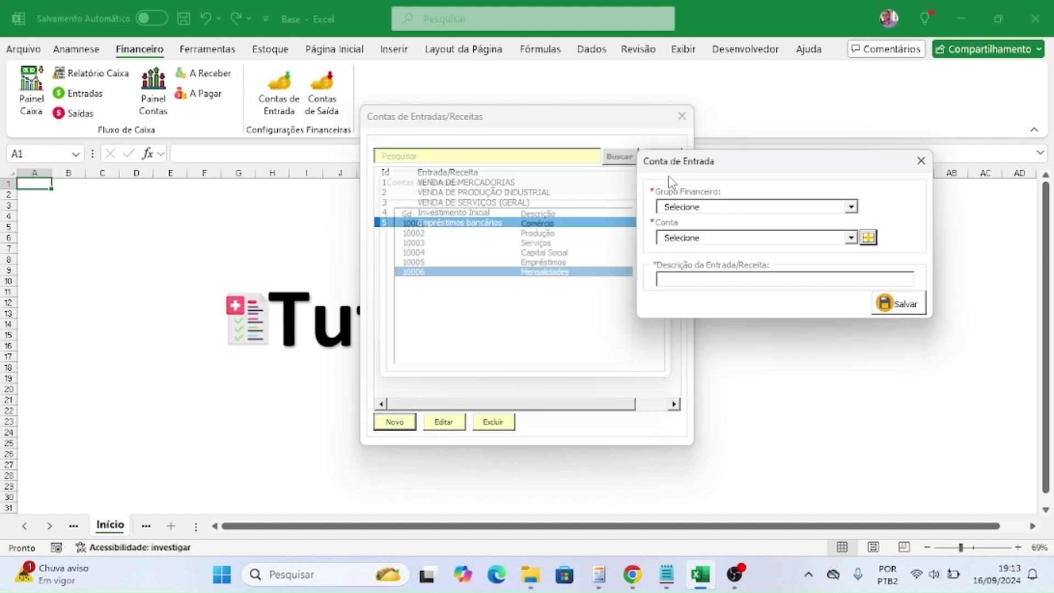
- Choose Mensalidades as the account and Receitas as the financial group for the new income account
{"action": "left_click", "coordinate": [852, 239]}
{"action": "left_click", "coordinate": [851, 290]}
{"action": "left_click", "coordinate": [851, 290]}
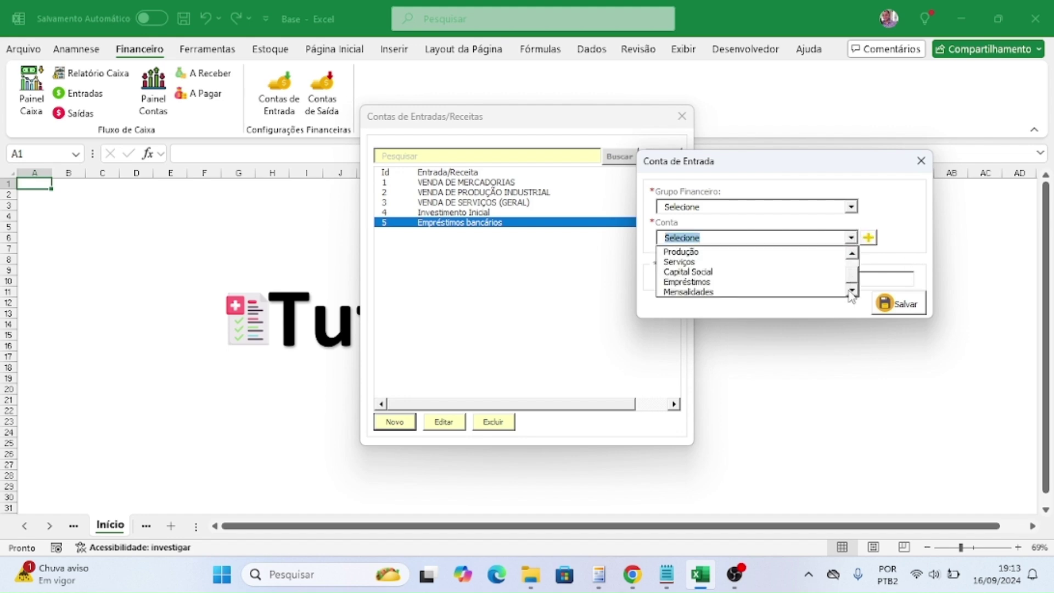
{"action": "left_click", "coordinate": [784, 292]}
{"action": "left_click", "coordinate": [713, 209]}
{"action": "left_click", "coordinate": [713, 212]}
{"action": "left_click", "coordinate": [714, 212]}
{"action": "left_click", "coordinate": [700, 222]}
{"action": "left_click", "coordinate": [697, 239]}
{"action": "left_click", "coordinate": [729, 231]}
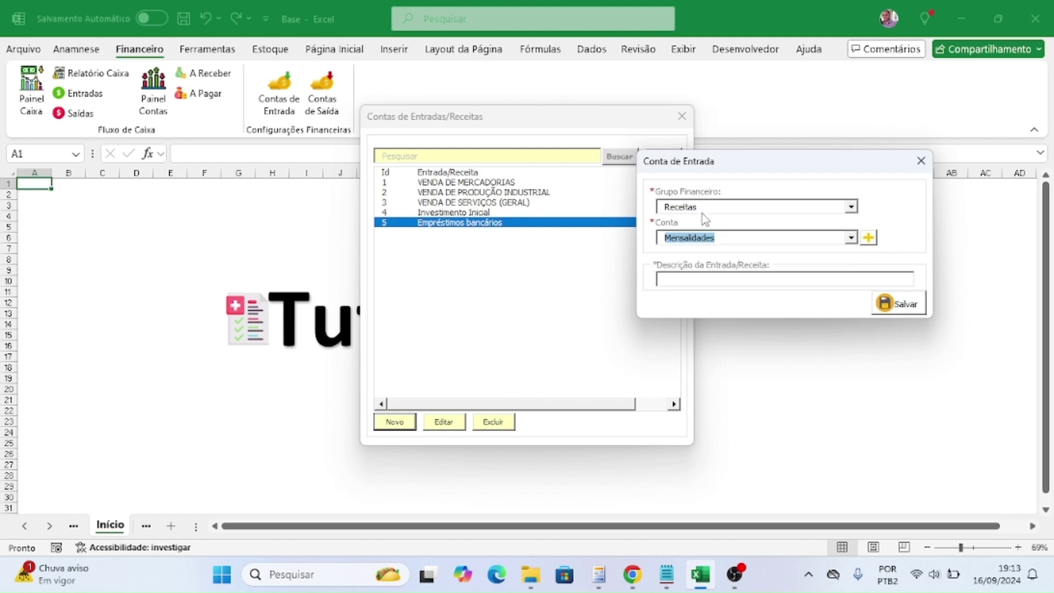
- Describe the income account as "Mensalidades", save the record and close the income accounts list
{"action": "left_click", "coordinate": [701, 280]}
{"action": "type", "text": "MMensalidades Academia"}
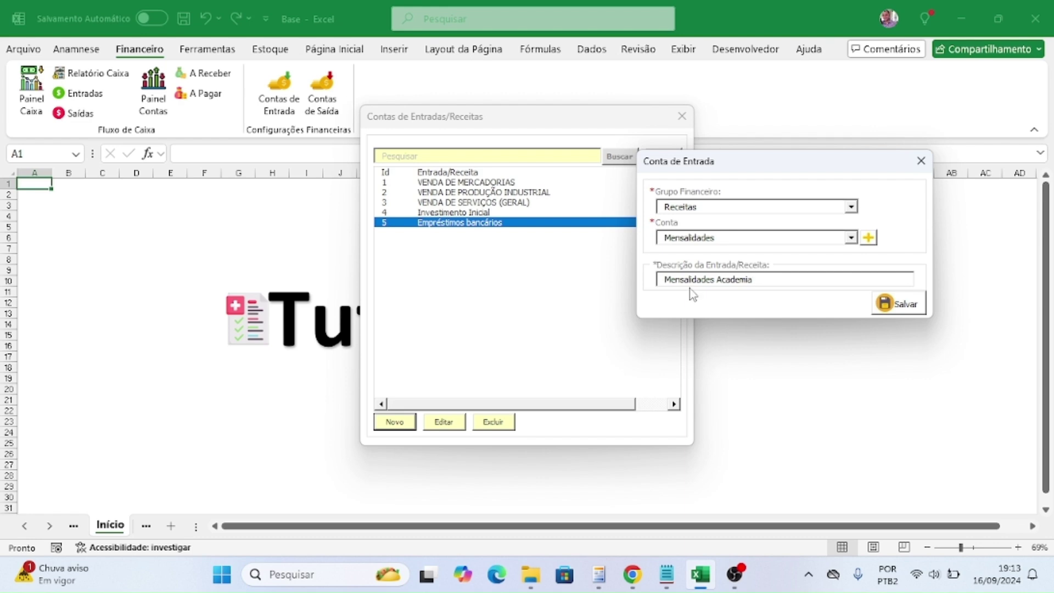
{"action": "double_click", "coordinate": [733, 281]}
{"action": "key", "text": "BackSpace"}
{"action": "key", "text": "BackSpace"}
{"action": "left_click", "coordinate": [908, 304]}
{"action": "left_click", "coordinate": [503, 342]}
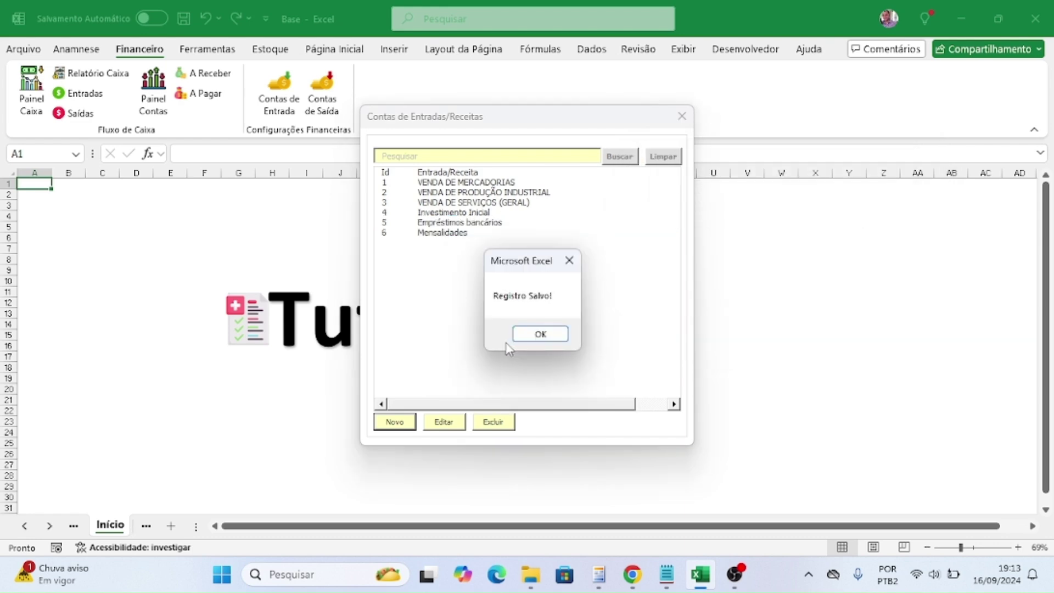
{"action": "left_click", "coordinate": [529, 333]}
{"action": "left_click", "coordinate": [454, 232]}
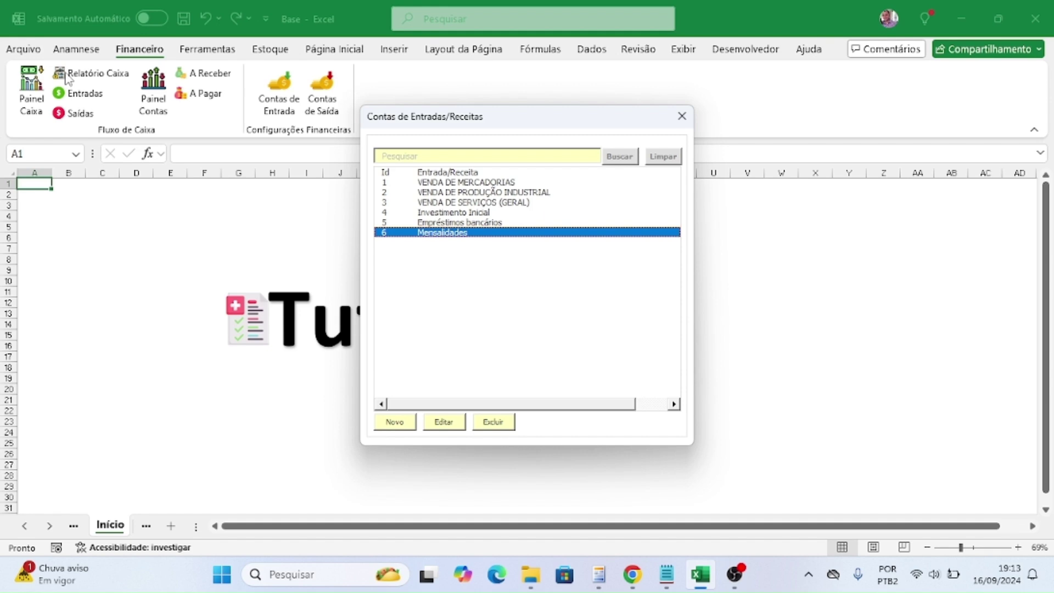
{"action": "left_click", "coordinate": [682, 116]}
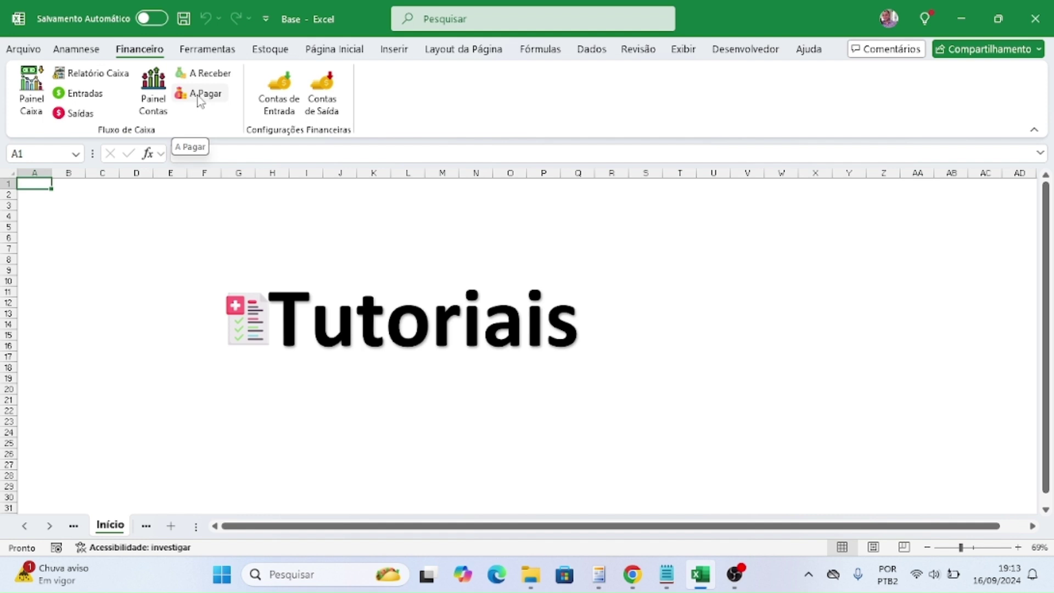
- Start a new record in the entries control with the description Investimento Inicial, and leave without saving it
{"action": "left_click", "coordinate": [78, 93]}
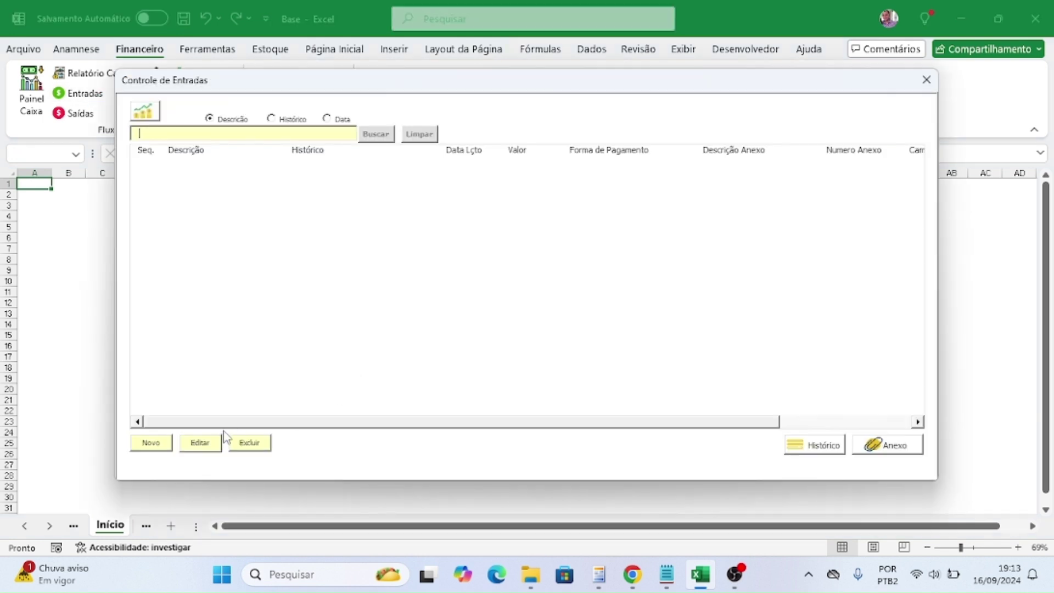
{"action": "left_click", "coordinate": [154, 448]}
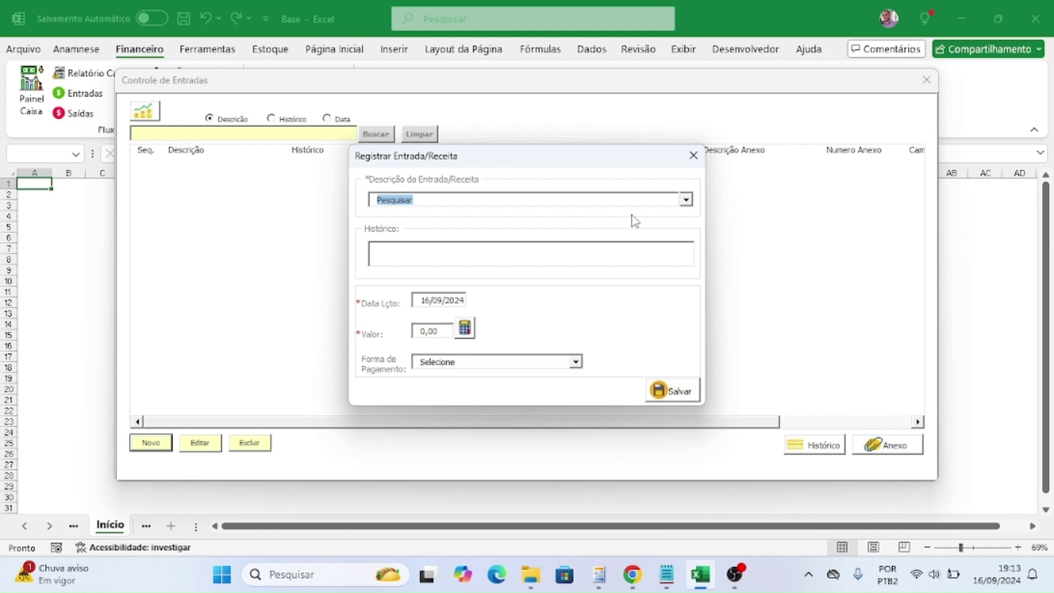
{"action": "type", "text": "Investimento Inicial"}
{"action": "left_click", "coordinate": [614, 274]}
{"action": "left_click", "coordinate": [693, 156]}
{"action": "left_click", "coordinate": [933, 80]}
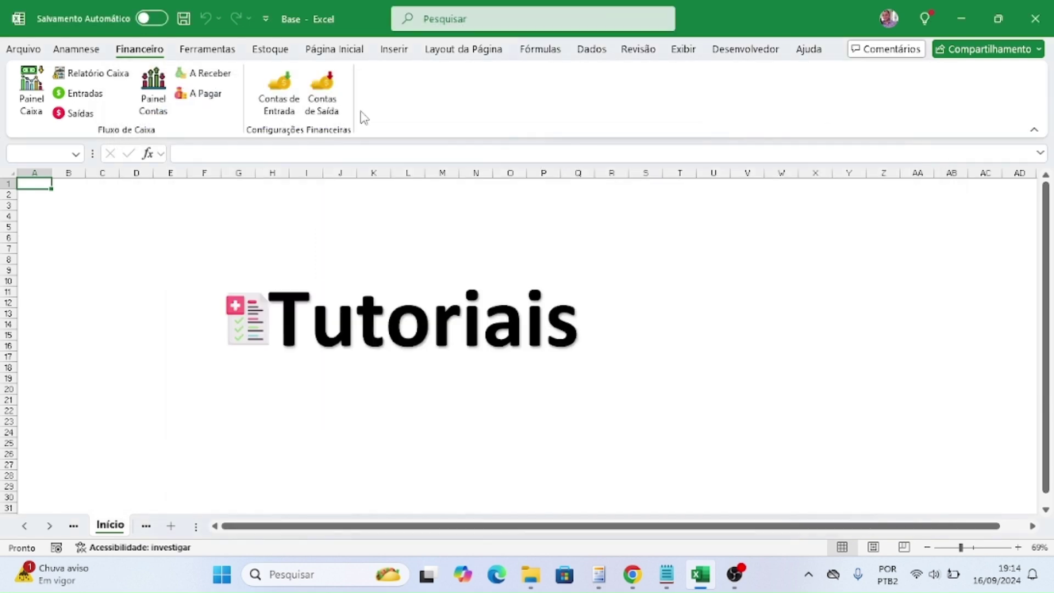
- Examine the registered accounts in the income accounts list, and reopen the list
{"action": "left_click", "coordinate": [290, 104]}
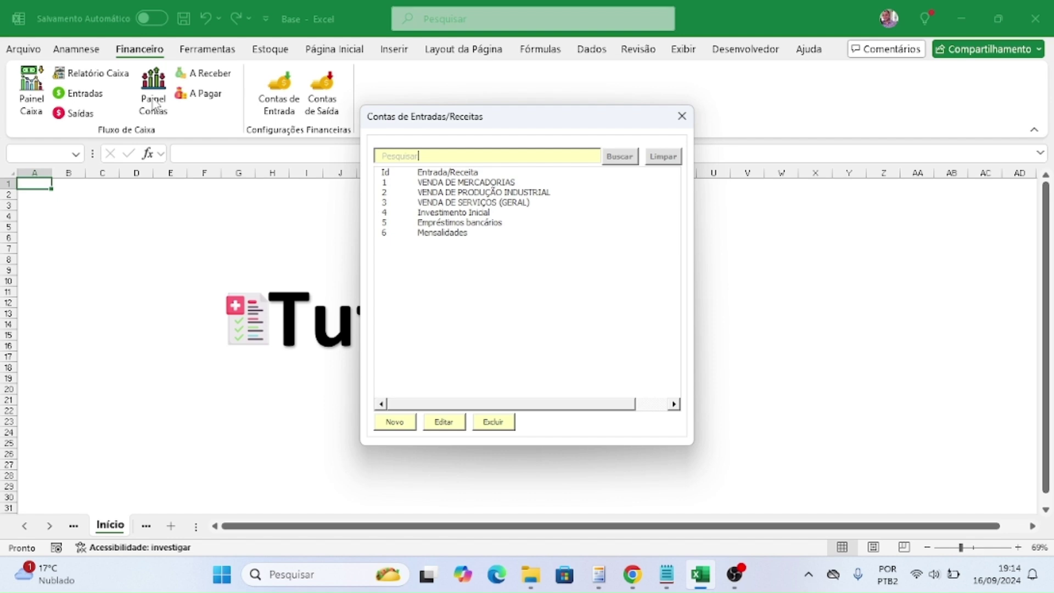
{"action": "left_click", "coordinate": [449, 213]}
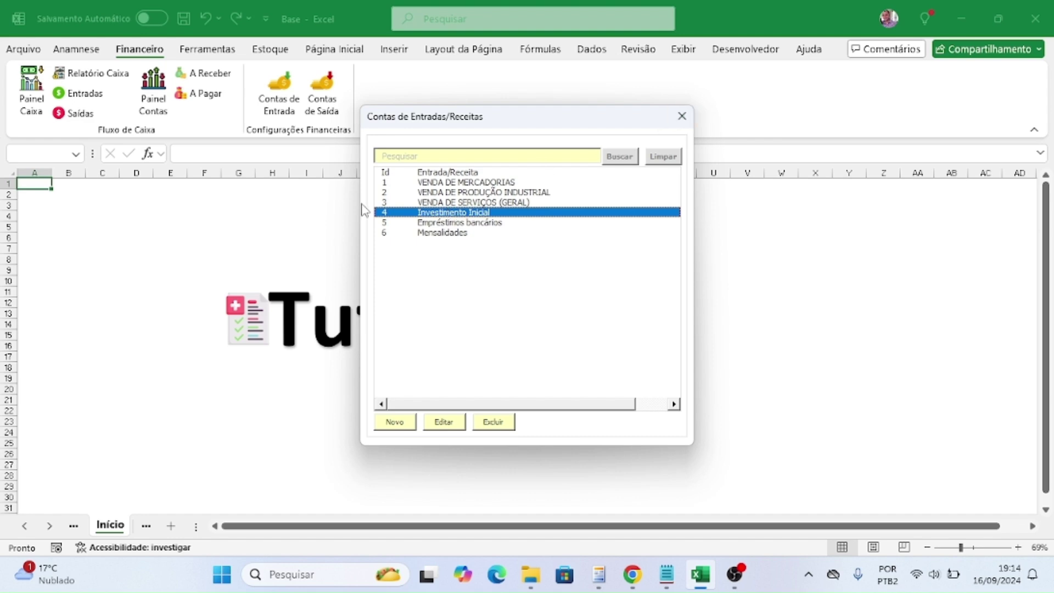
{"action": "left_click", "coordinate": [434, 194]}
{"action": "key", "text": "Up"}
{"action": "key", "text": "Up"}
{"action": "key", "text": "Down"}
{"action": "key", "text": "Down"}
{"action": "key", "text": "Down"}
{"action": "key", "text": "Down"}
{"action": "key", "text": "Down"}
{"action": "key", "text": "Down"}
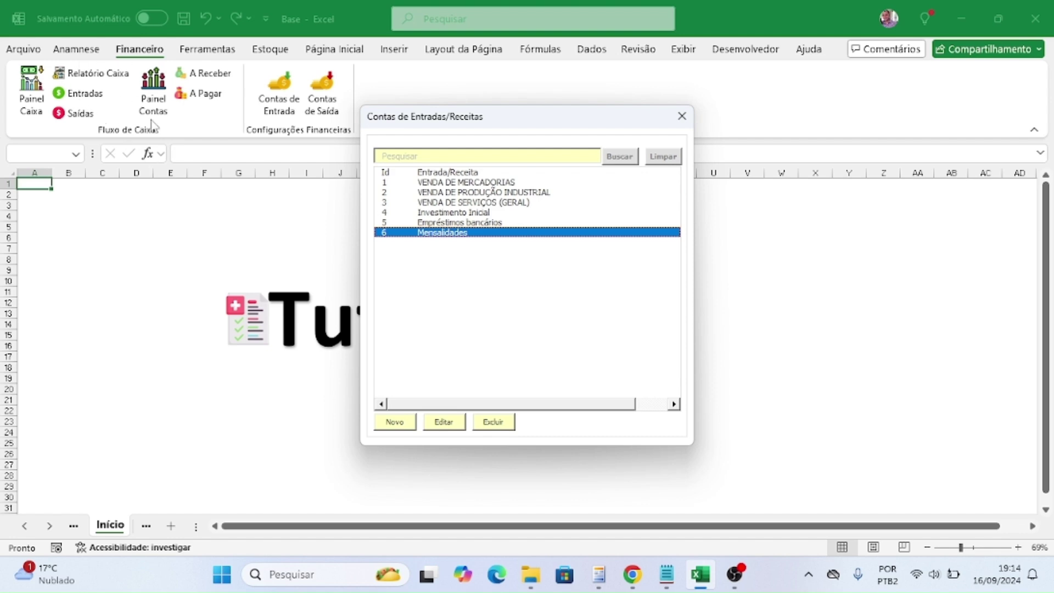
{"action": "left_click", "coordinate": [681, 116]}
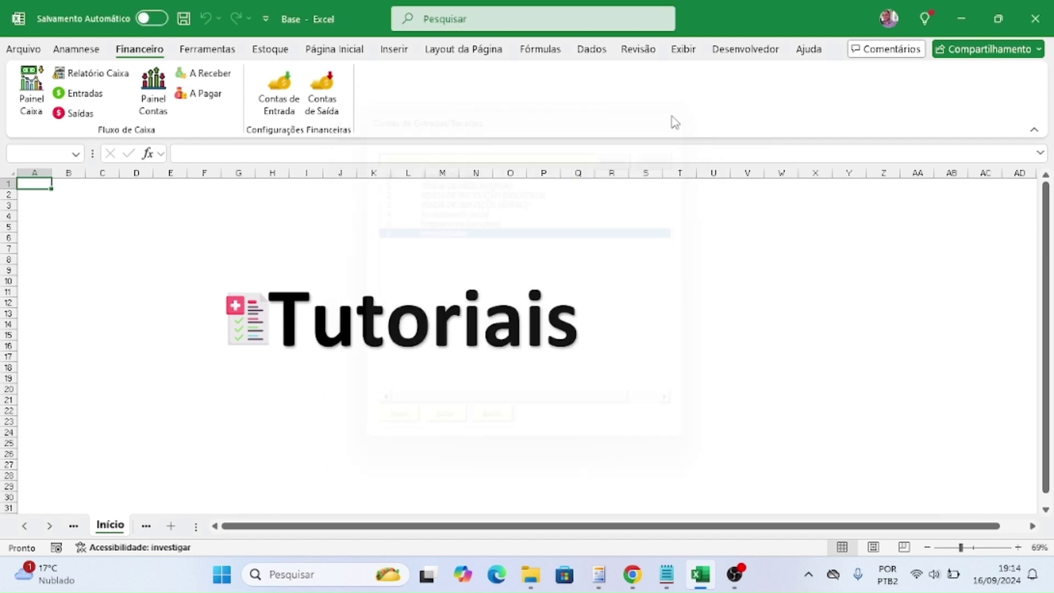
{"action": "left_click", "coordinate": [278, 102]}
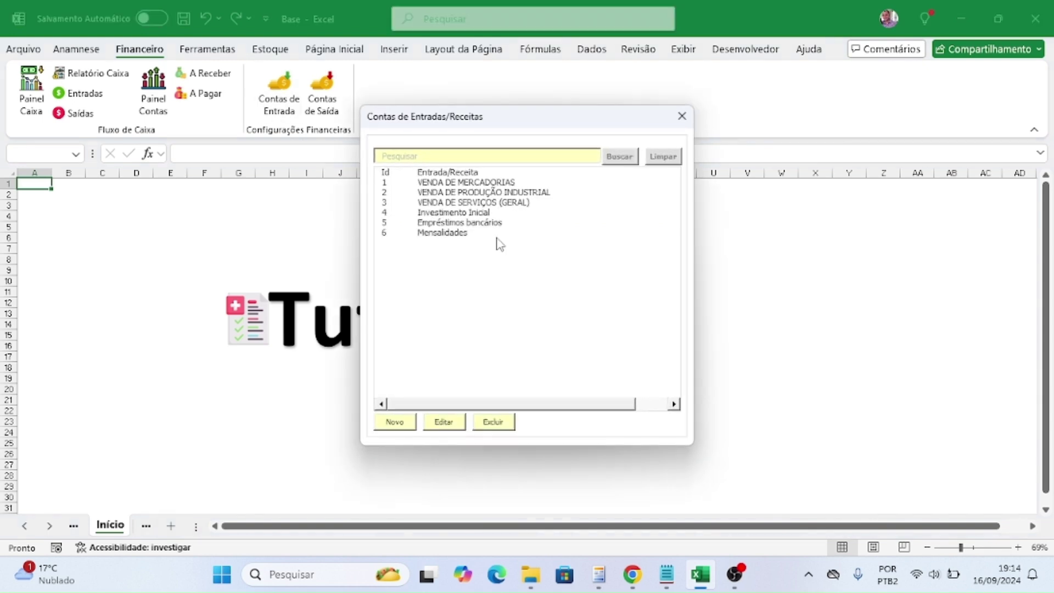
- Open the Mensalidades income account for editing, leave it without changes and close the income accounts list
{"action": "left_click", "coordinate": [477, 233]}
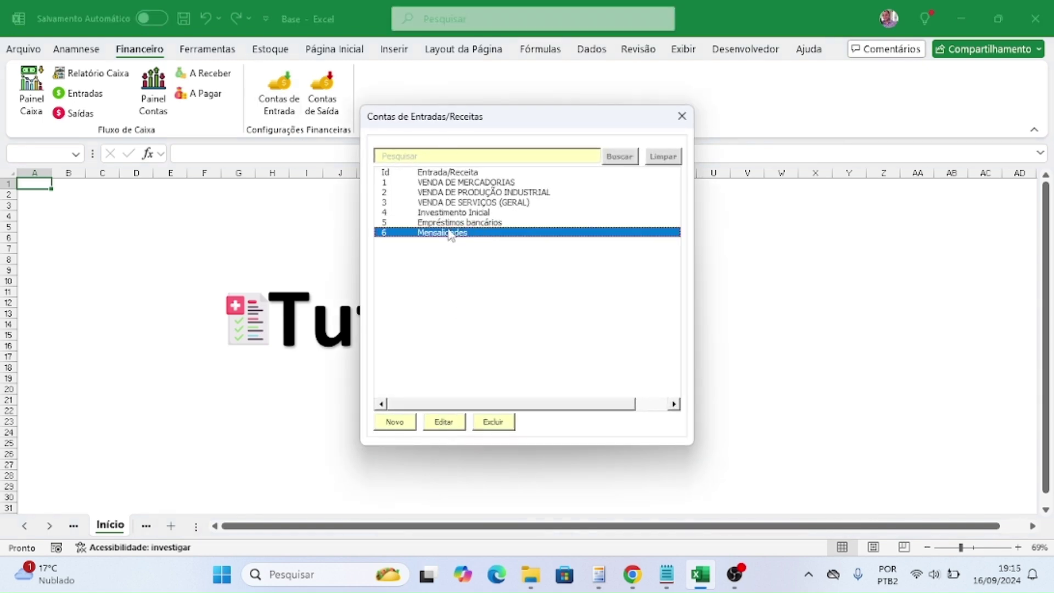
{"action": "left_click", "coordinate": [456, 423]}
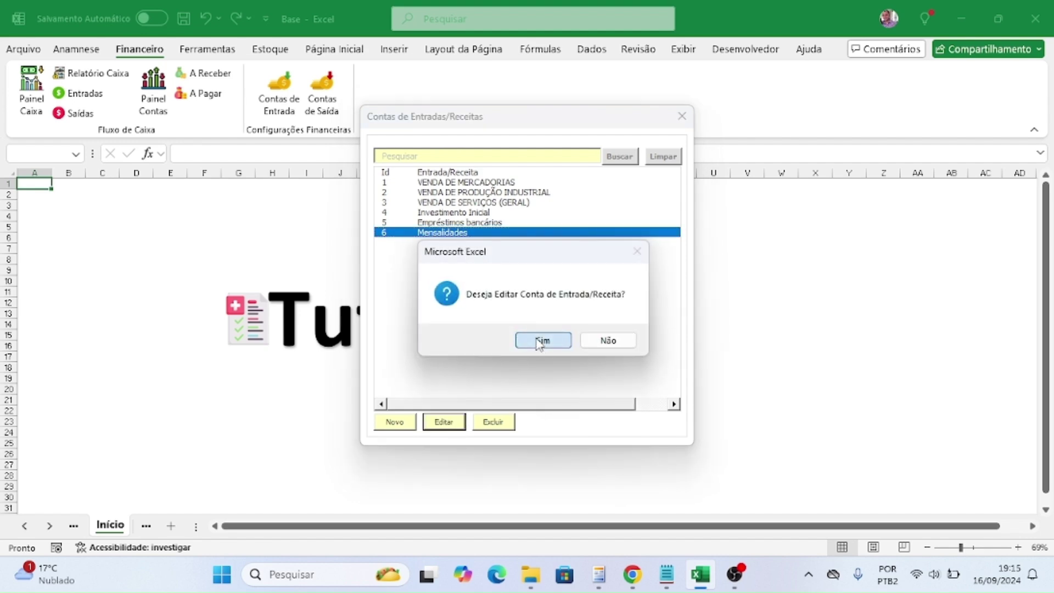
{"action": "left_click", "coordinate": [540, 341]}
{"action": "left_click", "coordinate": [662, 210]}
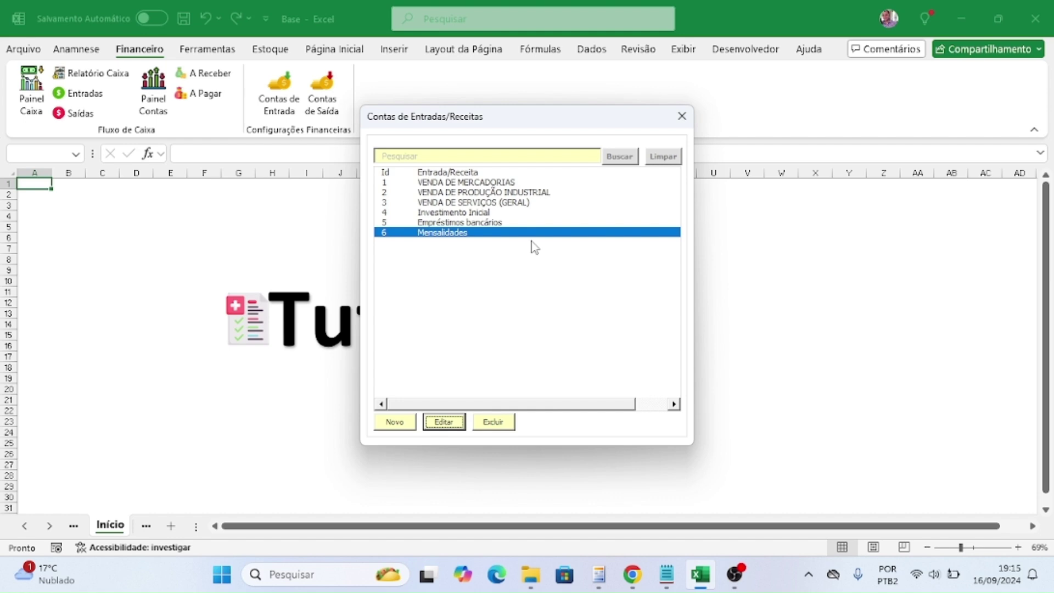
{"action": "left_click", "coordinate": [682, 115]}
- Open the expense accounts list and examine the registered accounts from Guia Mensal DAS to Certificado Digital
{"action": "left_click", "coordinate": [313, 104]}
{"action": "left_click", "coordinate": [464, 193]}
{"action": "key", "text": "Up"}
{"action": "key", "text": "Down"}
{"action": "key", "text": "Up"}
{"action": "key", "text": "Down"}
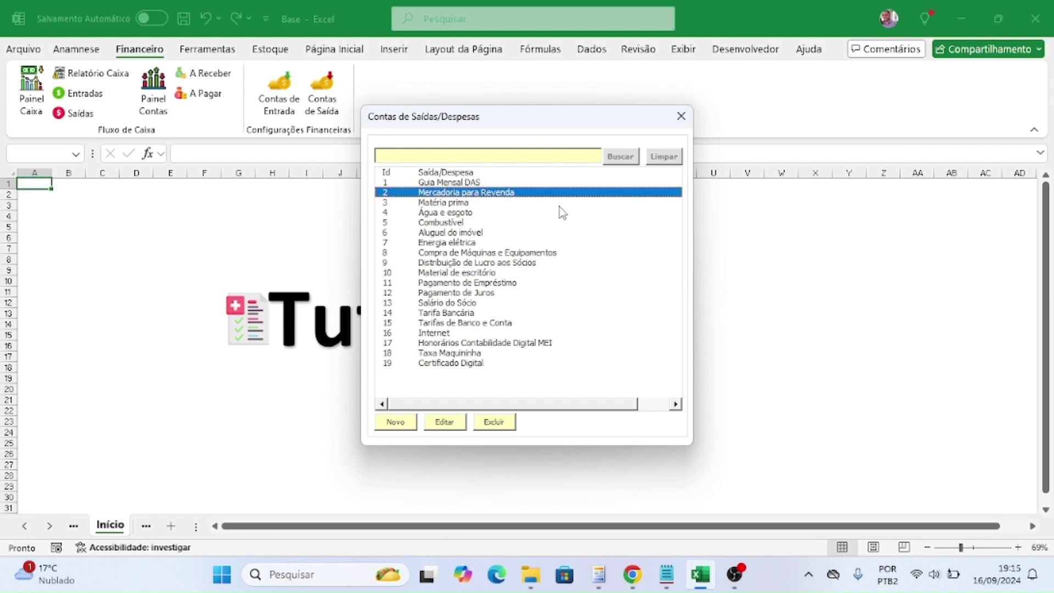
{"action": "key", "text": "Down"}
{"action": "key", "text": "Down"}
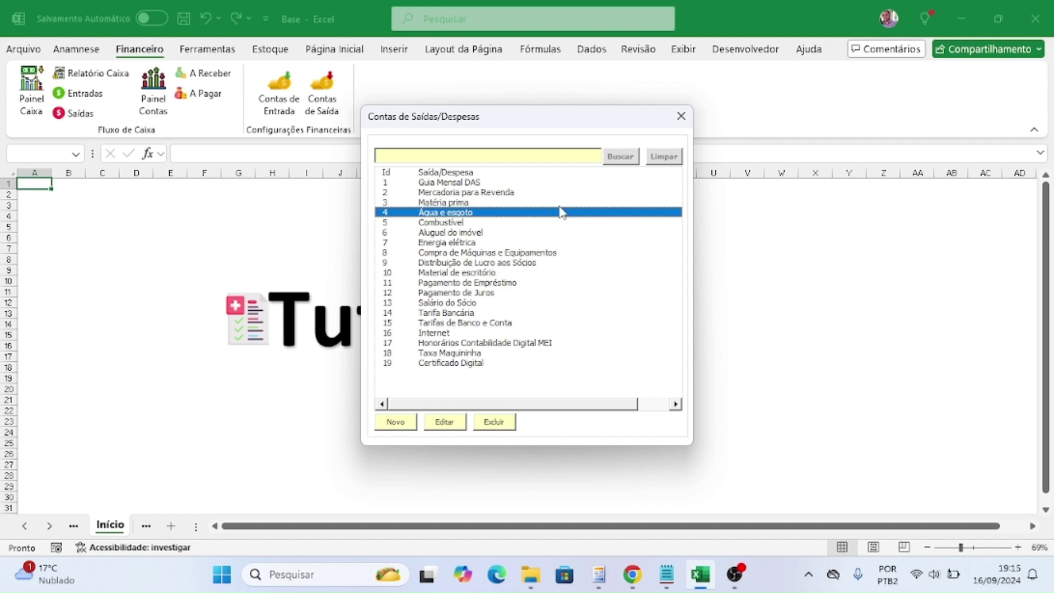
{"action": "key", "text": "Down"}
{"action": "key", "text": "Down"}
{"action": "key", "text": "Down"}
{"action": "key", "text": "Down"}
{"action": "key", "text": "Down"}
{"action": "key", "text": "Down"}
{"action": "key", "text": "Down"}
{"action": "key", "text": "Down"}
{"action": "key", "text": "Down"}
{"action": "key", "text": "Down"}
{"action": "key", "text": "Down"}
{"action": "key", "text": "Down"}
{"action": "key", "text": "Down"}
{"action": "key", "text": "Down"}
{"action": "key", "text": "Down"}
- Start a new expense account and set its financial group to Custos Fixos
{"action": "left_click", "coordinate": [396, 422]}
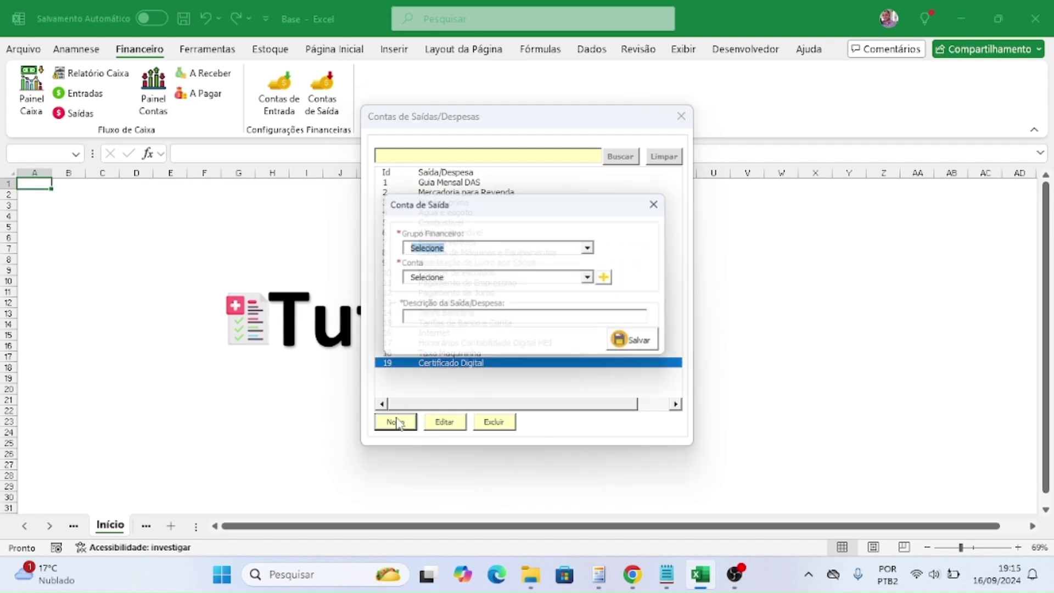
{"action": "left_click", "coordinate": [593, 248]}
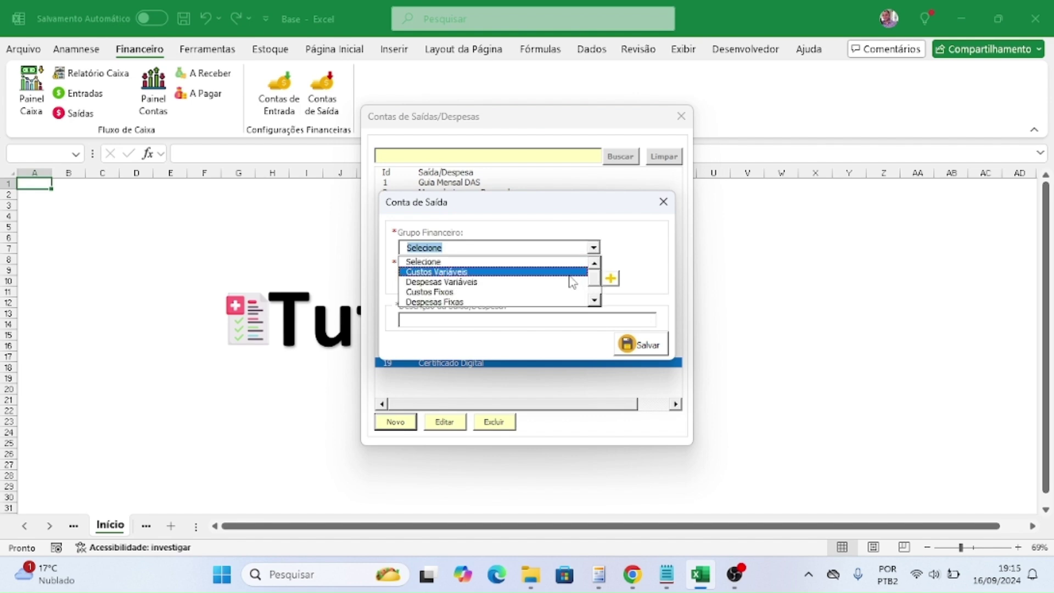
{"action": "left_click", "coordinate": [548, 296]}
- Look through the available accounts for the new expense account and choose Despesa com a Produção
{"action": "left_click", "coordinate": [594, 279]}
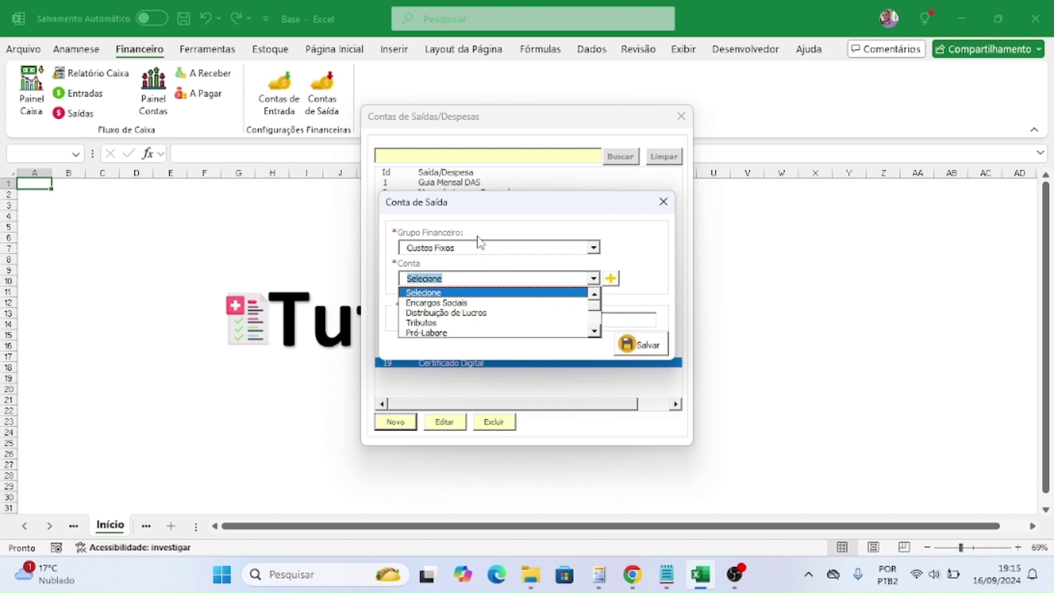
{"action": "scroll", "coordinate": [600, 313], "scroll_direction": "down", "scroll_amount": 2}
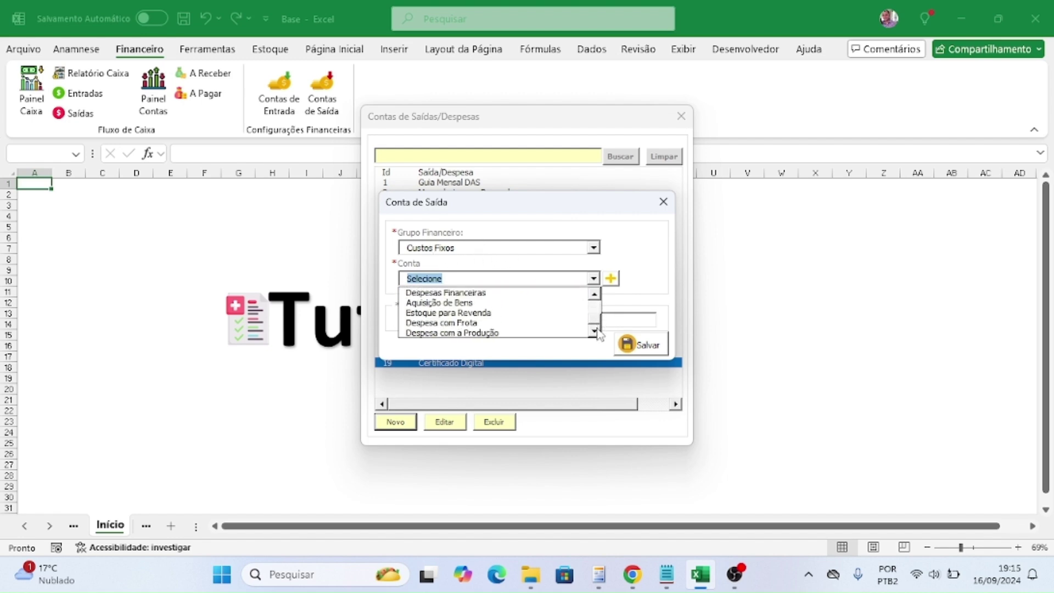
{"action": "scroll", "coordinate": [600, 315], "scroll_direction": "up", "scroll_amount": 2}
{"action": "key", "text": "Down"}
{"action": "key", "text": "Down"}
{"action": "key", "text": "Down"}
{"action": "key", "text": "Down"}
{"action": "key", "text": "Down"}
{"action": "key", "text": "Down"}
{"action": "key", "text": "Down"}
{"action": "key", "text": "Down"}
{"action": "key", "text": "Down"}
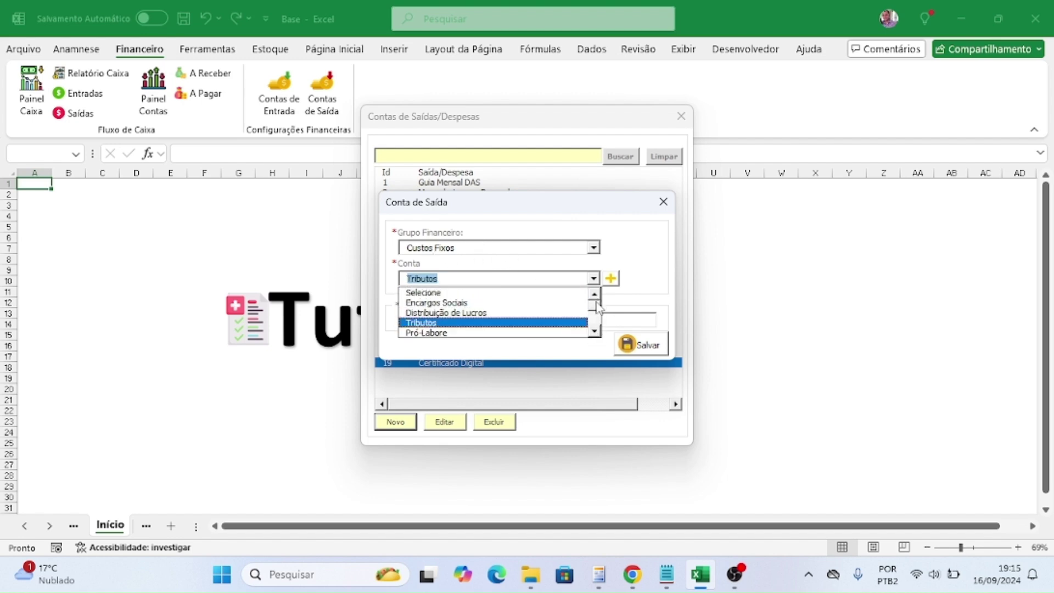
{"action": "key", "text": "Return"}
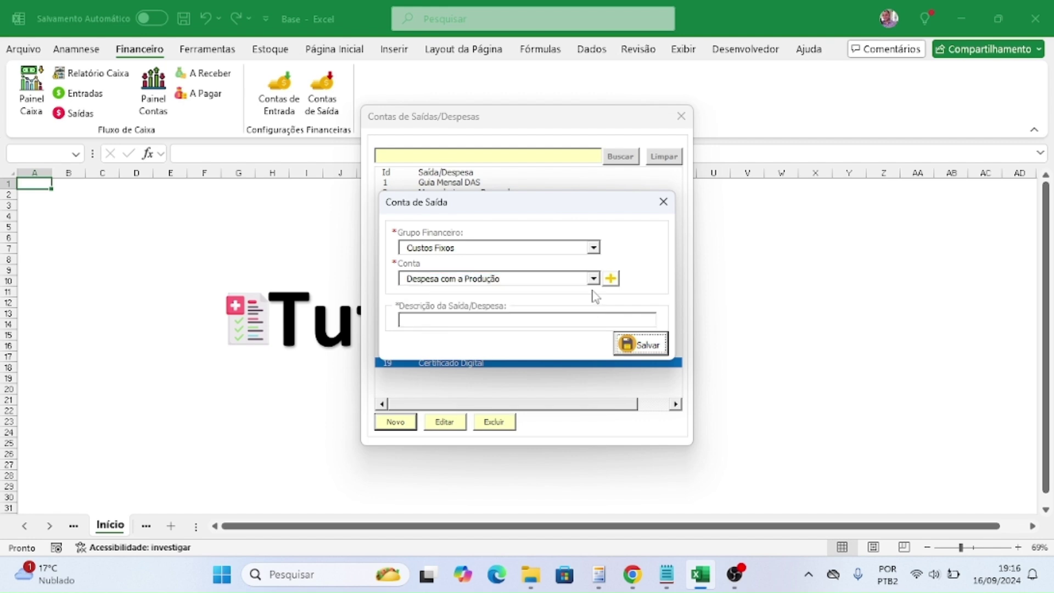
- Change the account to Despesas Administrativas and describe the expense as "Conta de Luz Mensal"
{"action": "left_click", "coordinate": [593, 279]}
{"action": "key", "text": "Up"}
{"action": "key", "text": "Up"}
{"action": "key", "text": "Up"}
{"action": "key", "text": "Up"}
{"action": "key", "text": "Up"}
{"action": "key", "text": "Up"}
{"action": "key", "text": "Up"}
{"action": "key", "text": "Up"}
{"action": "key", "text": "Up"}
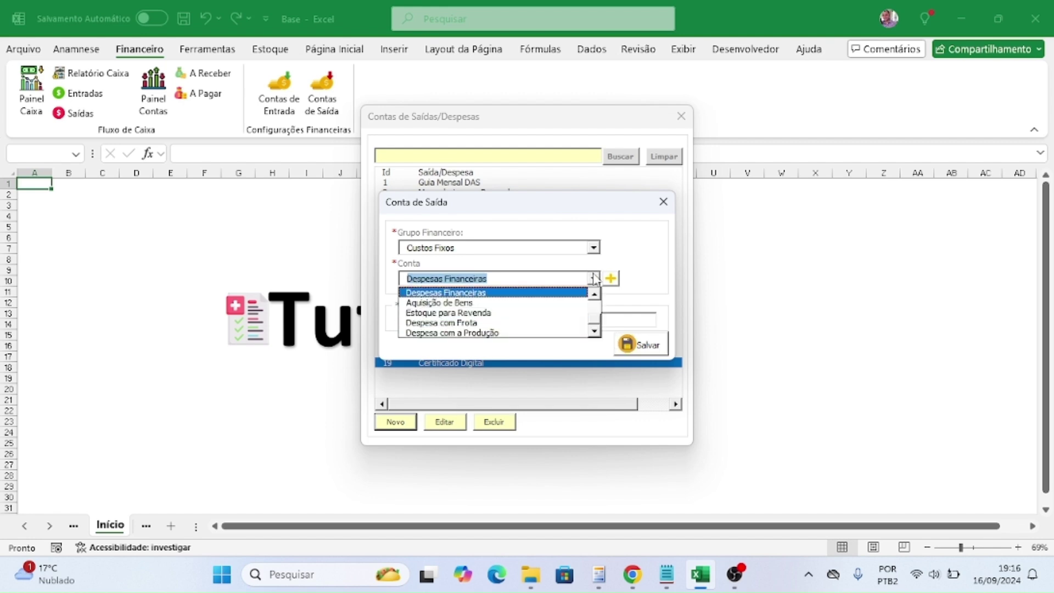
{"action": "key", "text": "Up"}
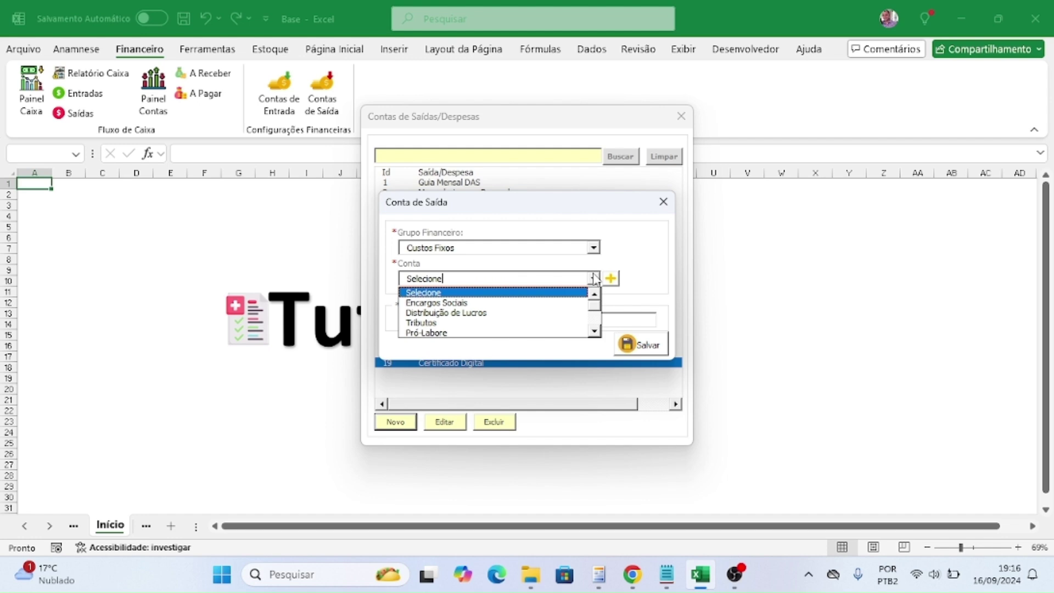
{"action": "key", "text": "Down"}
{"action": "key", "text": "Down"}
{"action": "key", "text": "Down"}
{"action": "key", "text": "Down"}
{"action": "key", "text": "Down"}
{"action": "key", "text": "Down"}
{"action": "key", "text": "Down"}
{"action": "key", "text": "Down"}
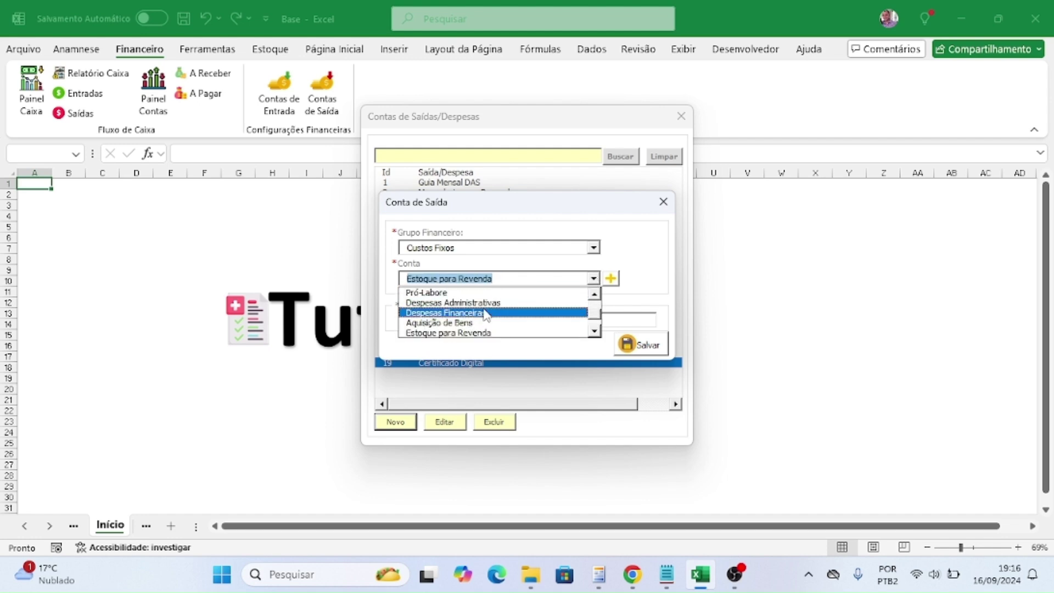
{"action": "key", "text": "Return"}
{"action": "key", "text": "Down"}
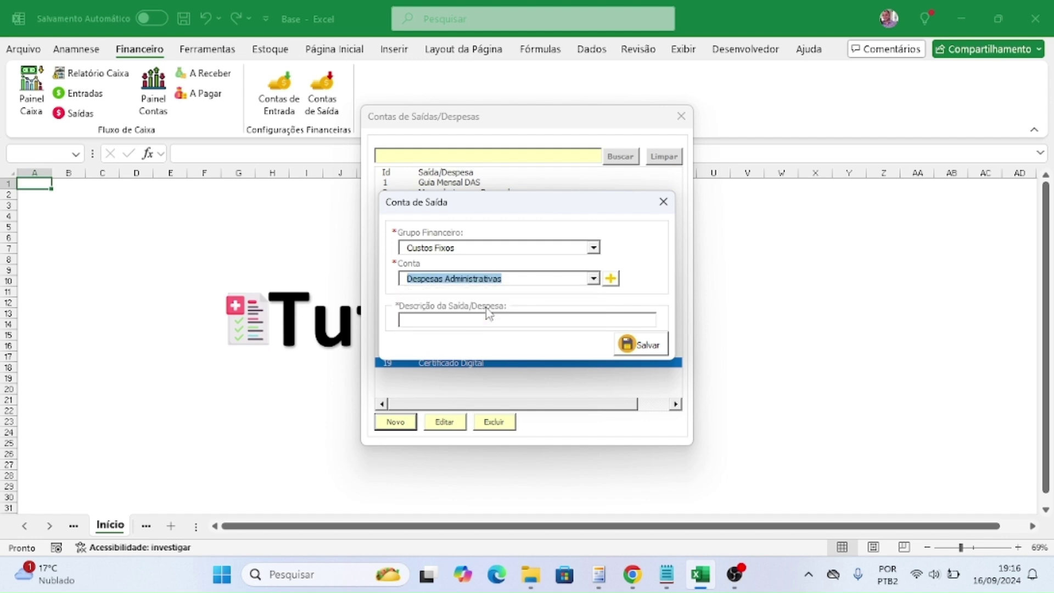
{"action": "left_click", "coordinate": [484, 319]}
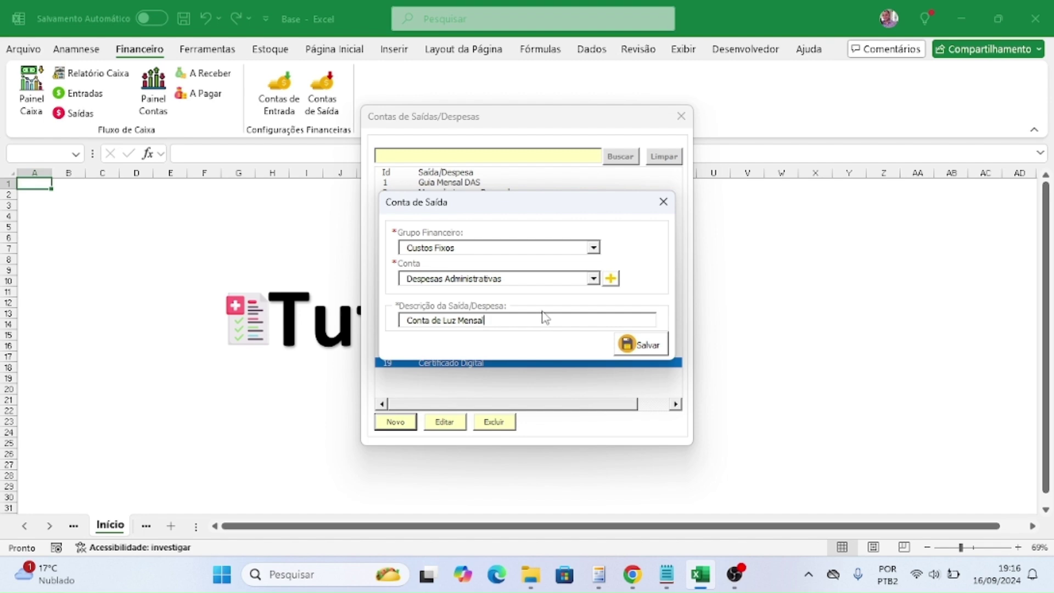
- Open the register of expense account types, select Despesas Administrativas and close the register
{"action": "left_click", "coordinate": [610, 279]}
{"action": "mouse_move", "coordinate": [546, 262]}
{"action": "left_mouse_down"}
{"action": "mouse_move", "coordinate": [547, 293]}
{"action": "mouse_move", "coordinate": [548, 268]}
{"action": "left_mouse_up"}
{"action": "left_click", "coordinate": [547, 263]}
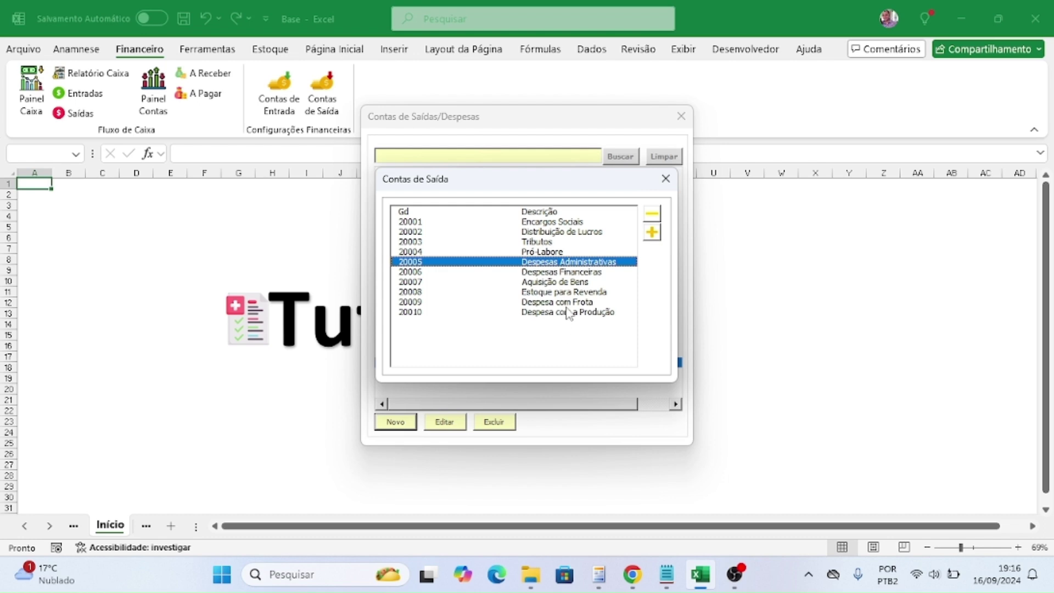
{"action": "left_click", "coordinate": [665, 179]}
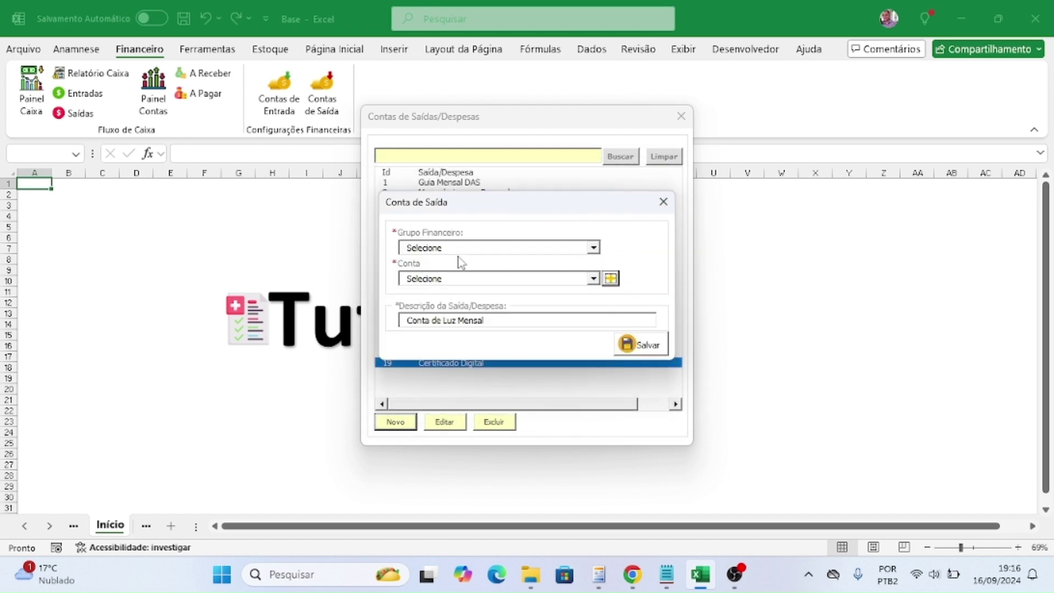
- Highlight the expense description, and close the new expense account form without saving it
{"action": "left_click_drag", "start_coordinate": [506, 318], "coordinate": [425, 326]}
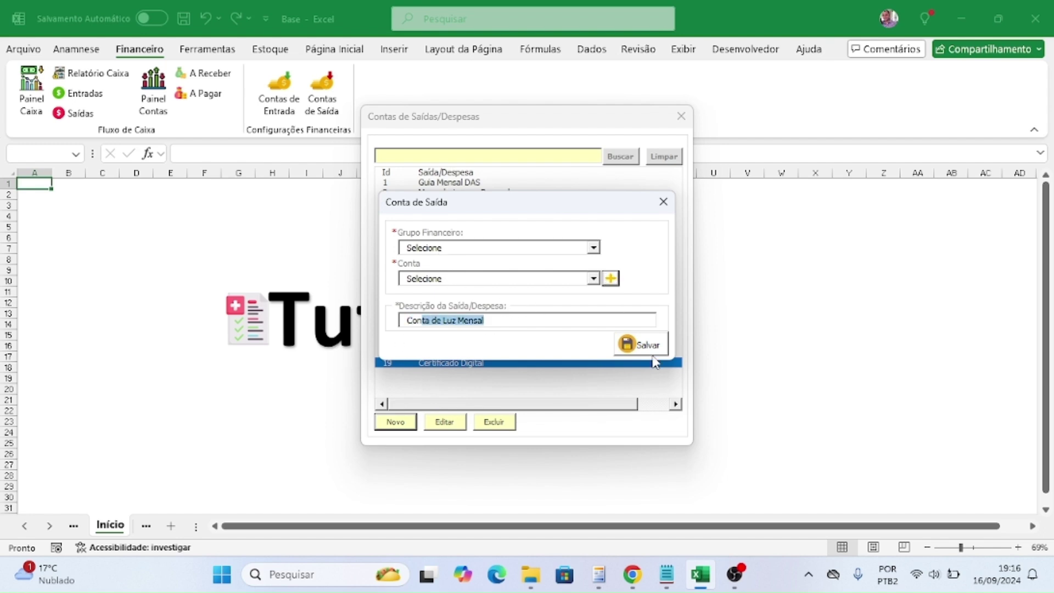
{"action": "left_click_drag", "start_coordinate": [523, 315], "coordinate": [606, 334]}
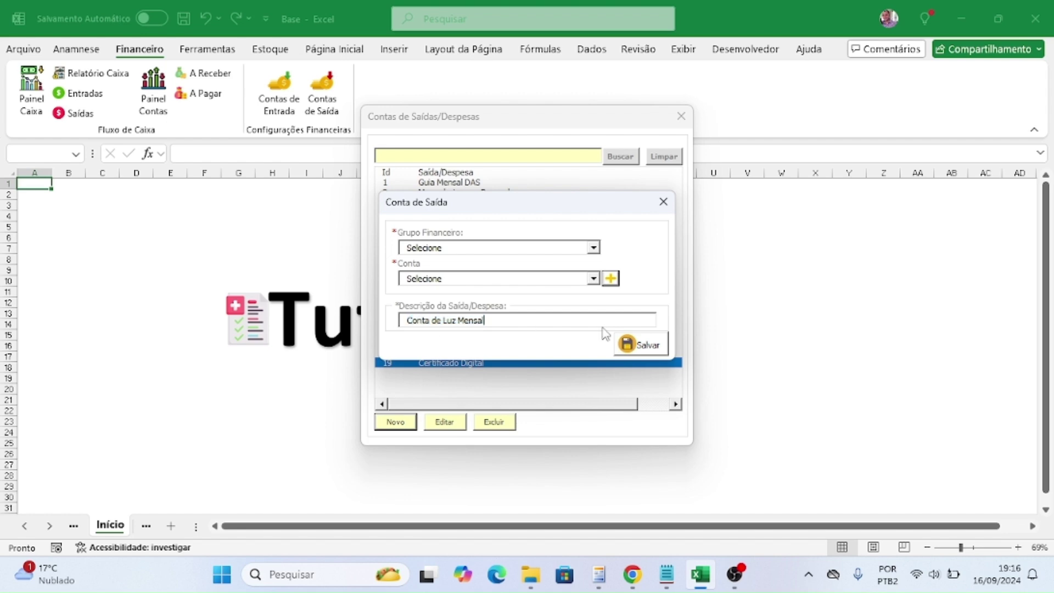
{"action": "left_click", "coordinate": [663, 202]}
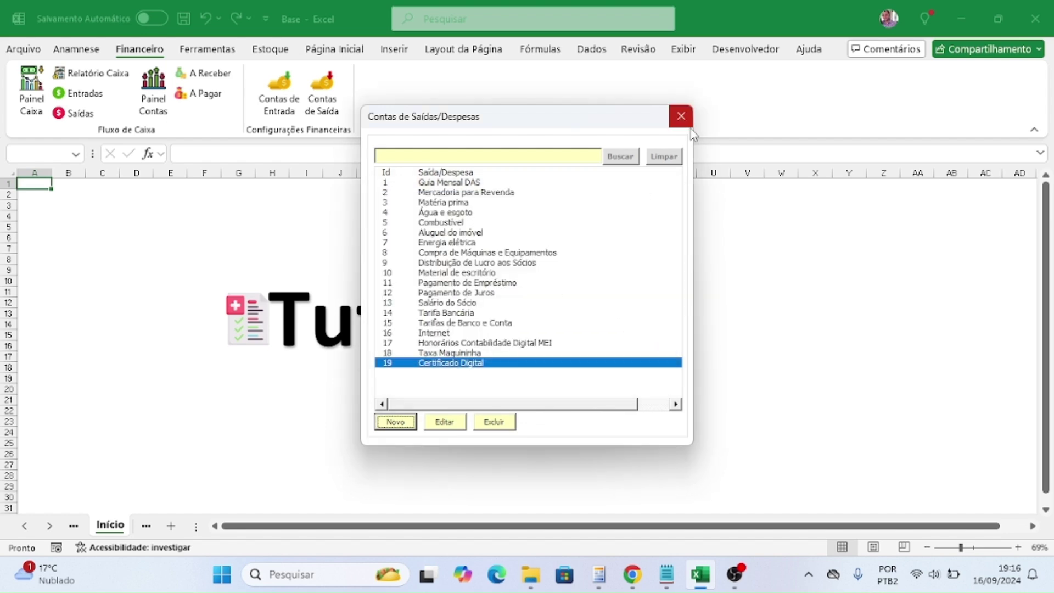
- Search the expense accounts for "tarifa" and close the list
{"action": "left_click", "coordinate": [580, 155]}
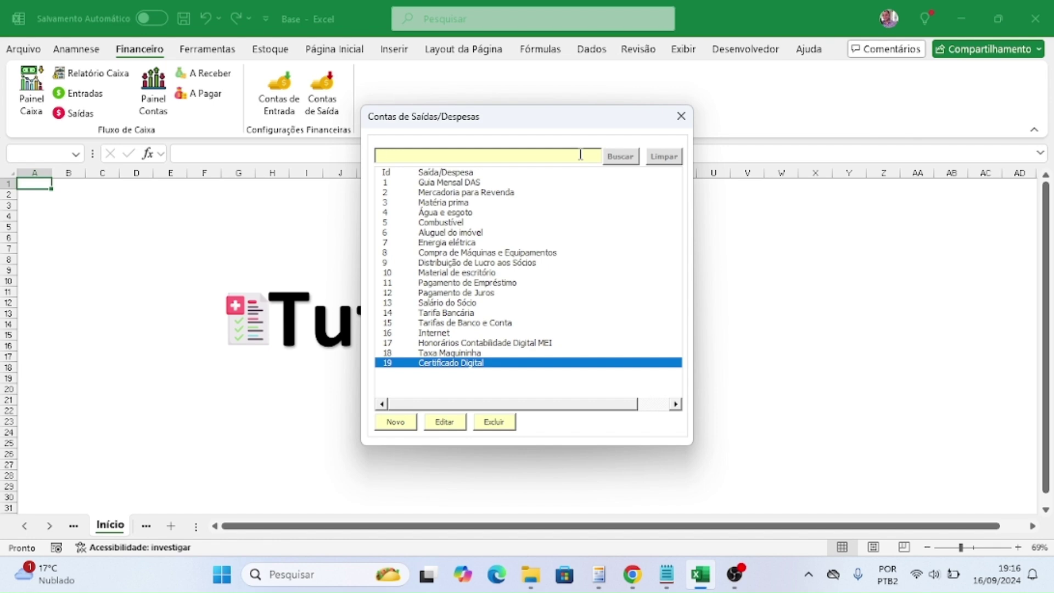
{"action": "key", "text": "Return"}
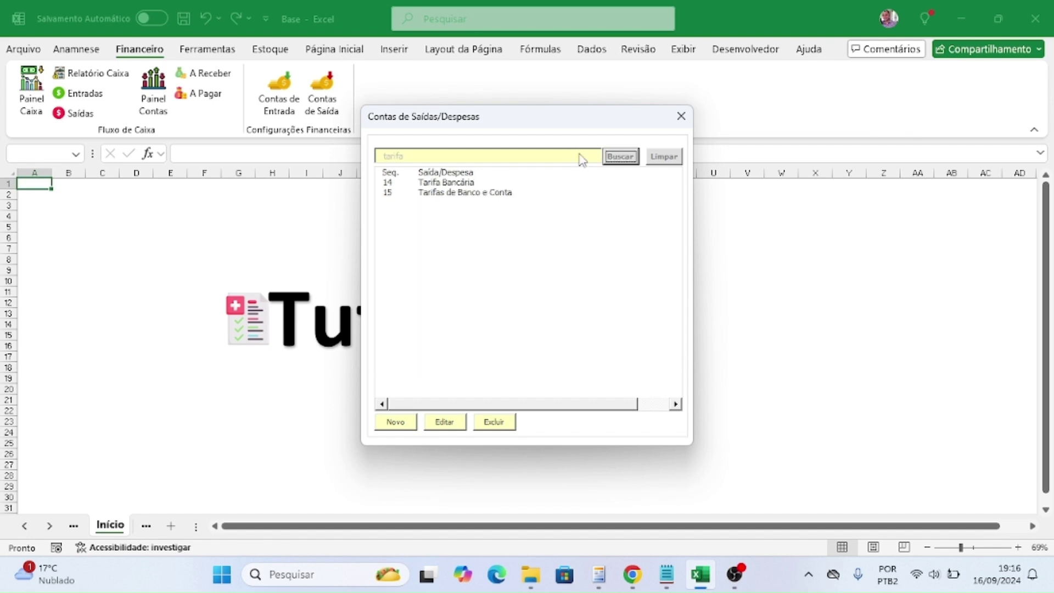
{"action": "left_click", "coordinate": [684, 113]}
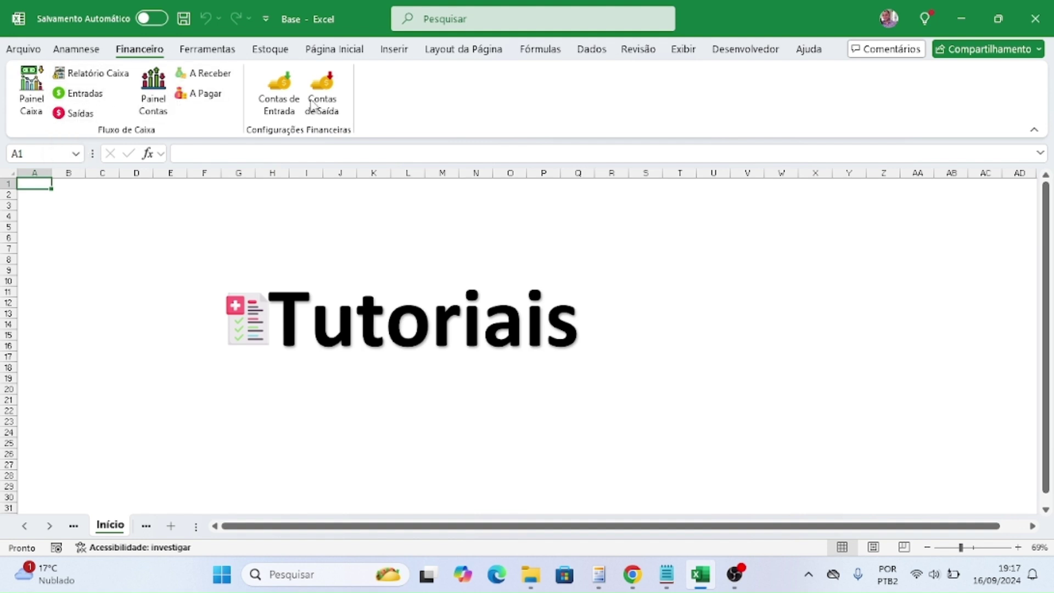
- Start a new record in the entries control with the description Mensalidades
{"action": "left_click", "coordinate": [89, 99]}
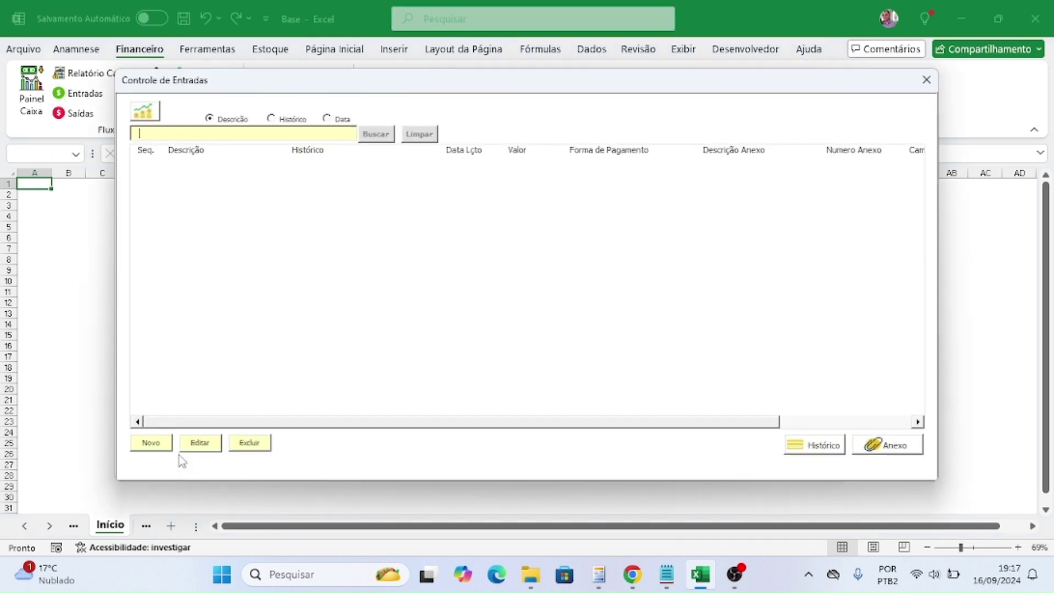
{"action": "left_click", "coordinate": [156, 449]}
{"action": "left_click", "coordinate": [686, 202]}
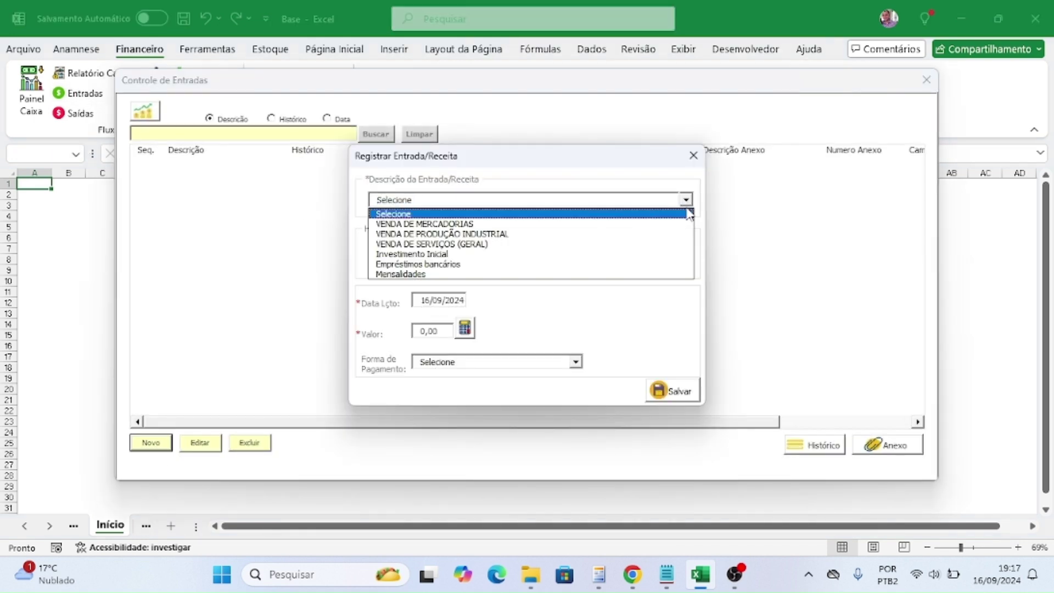
{"action": "left_click", "coordinate": [542, 277]}
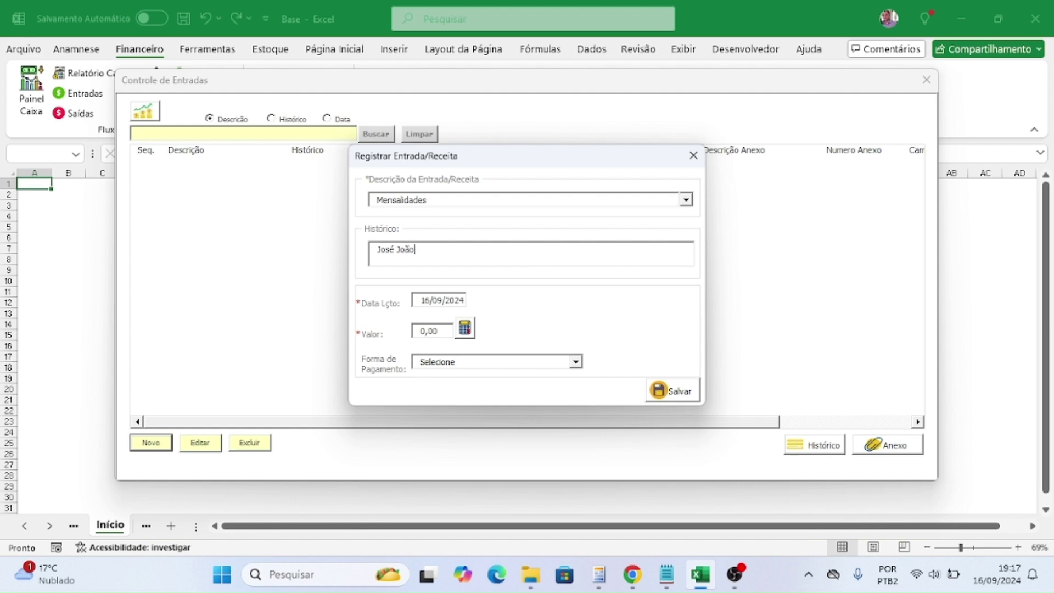
- Enter the payer's name as the history, set the value to 150,00 and the payment method to PIX, and save the entry
{"action": "key", "text": "Tab"}
{"action": "key", "text": "Tab"}
{"action": "type", "text": "150"}
{"action": "key", "text": "Tab"}
{"action": "key", "text": "Down"}
{"action": "left_click", "coordinate": [686, 389]}
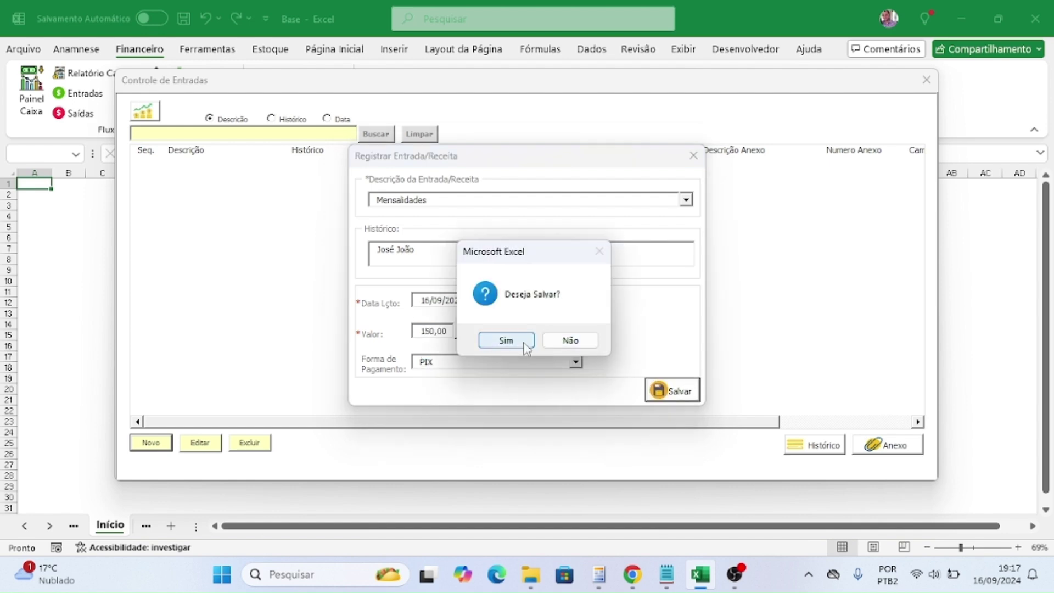
{"action": "left_click", "coordinate": [505, 341]}
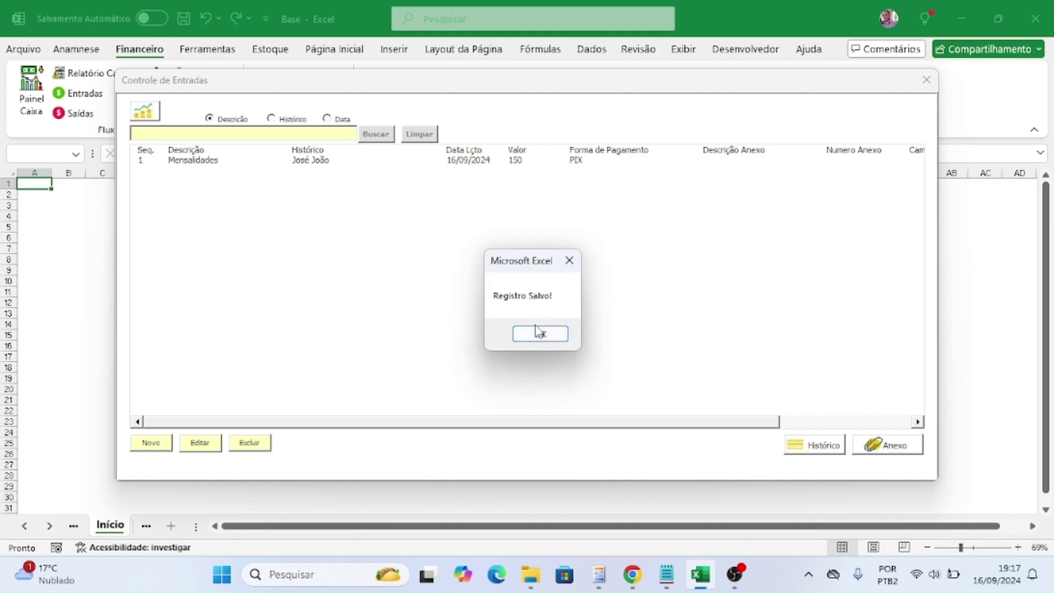
{"action": "left_click", "coordinate": [546, 340]}
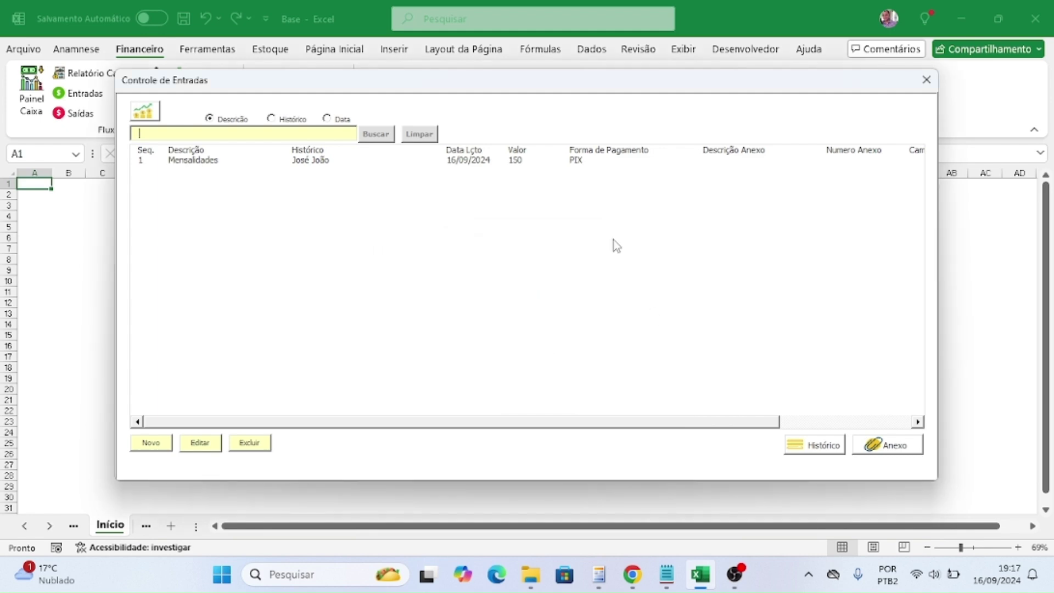
- Leave the entries control, and view the control of entries to be received (A Receber) before closing it
{"action": "left_click", "coordinate": [927, 79]}
{"action": "left_click", "coordinate": [218, 80]}
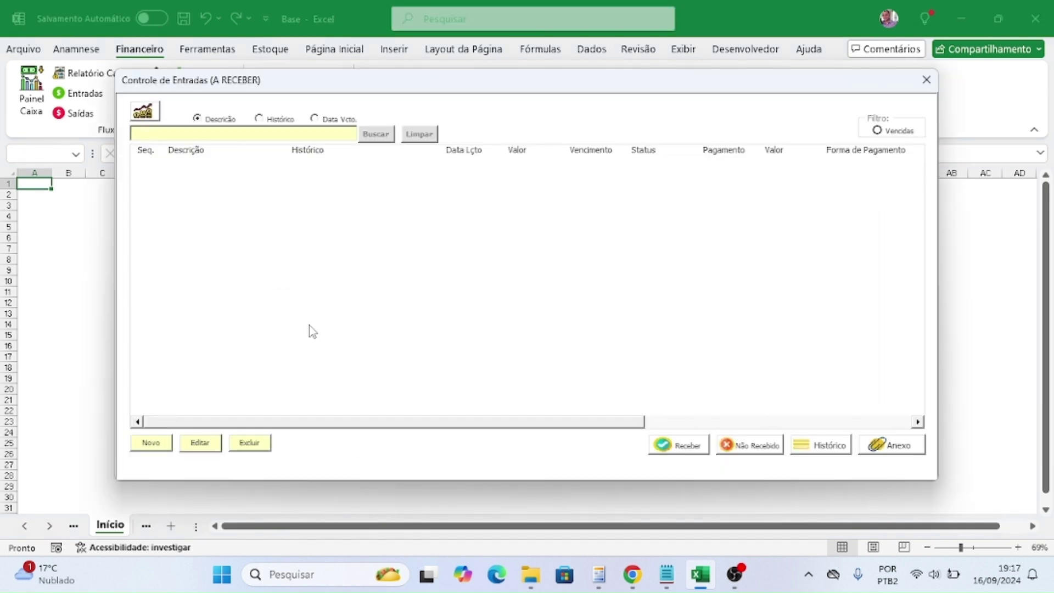
{"action": "left_click", "coordinate": [926, 82]}
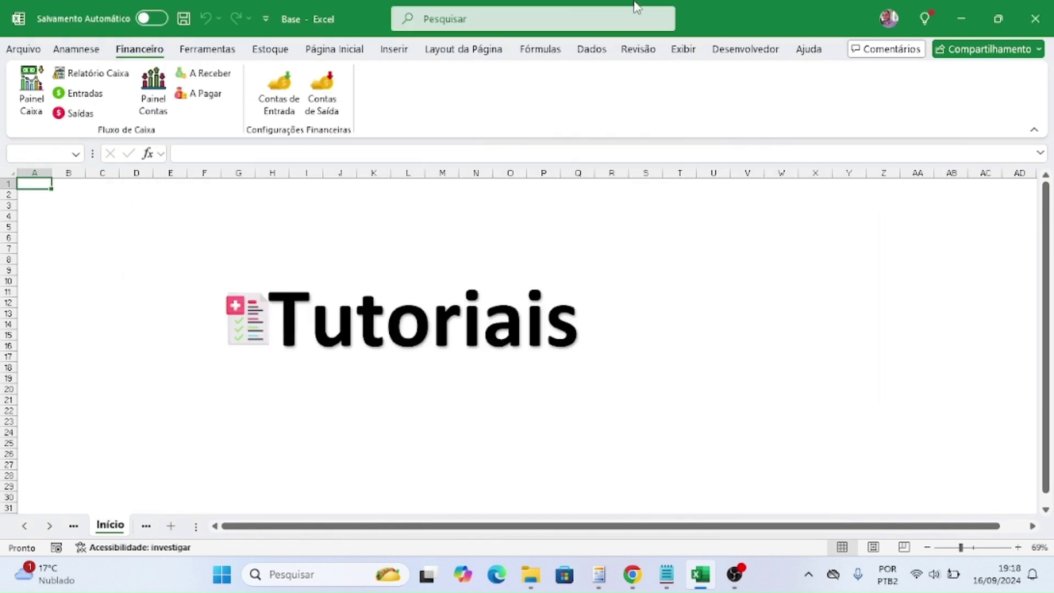
- Filter the cash flow report for Setembro 2024, and switch the report type to Anual and back to Mensal
{"action": "left_click", "coordinate": [108, 82]}
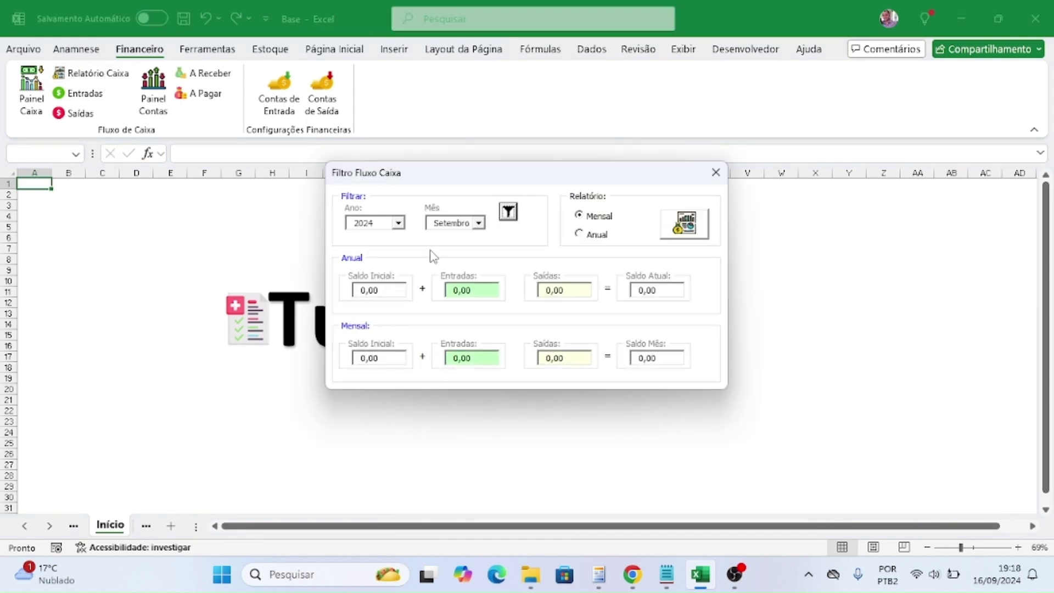
{"action": "left_click", "coordinate": [508, 212]}
{"action": "double_click", "coordinate": [630, 293]}
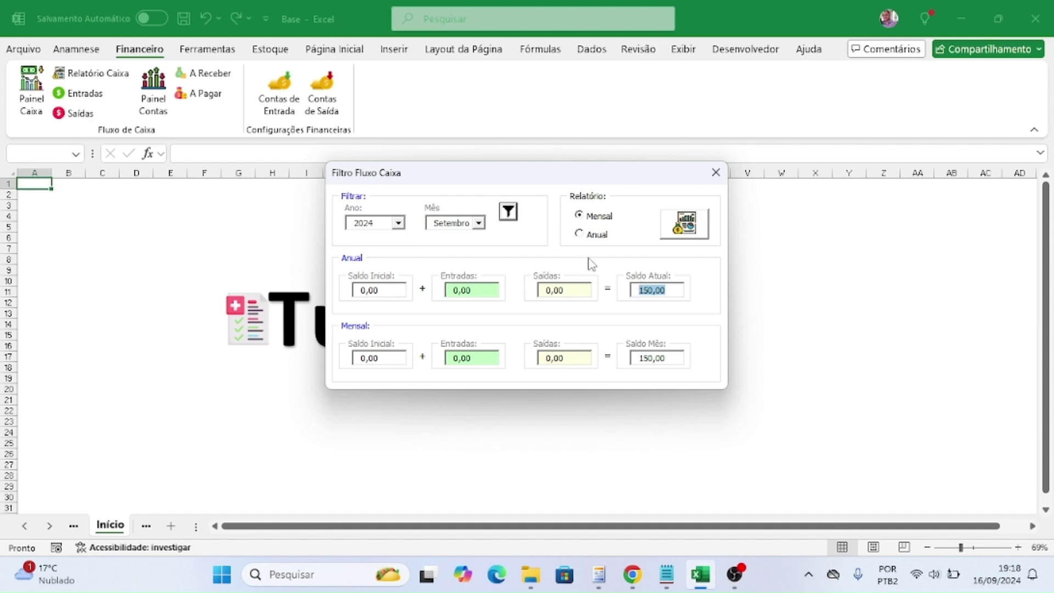
{"action": "left_click", "coordinate": [580, 235]}
{"action": "left_click", "coordinate": [582, 220]}
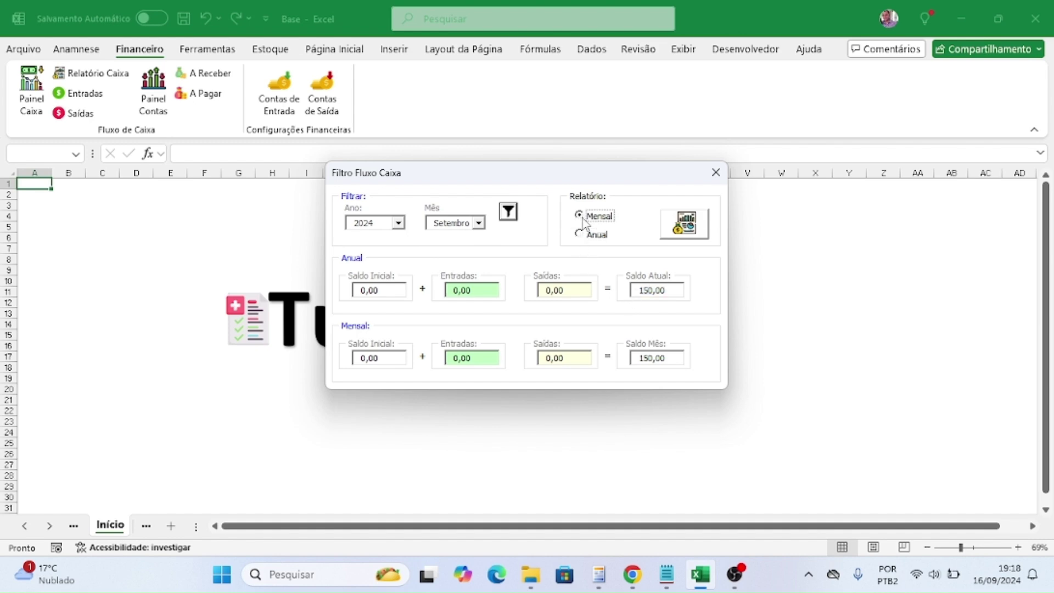
- Open the monthly cash report for Setembro and examine its lines from Receitas down to Resultado Líquido
{"action": "left_click", "coordinate": [697, 233]}
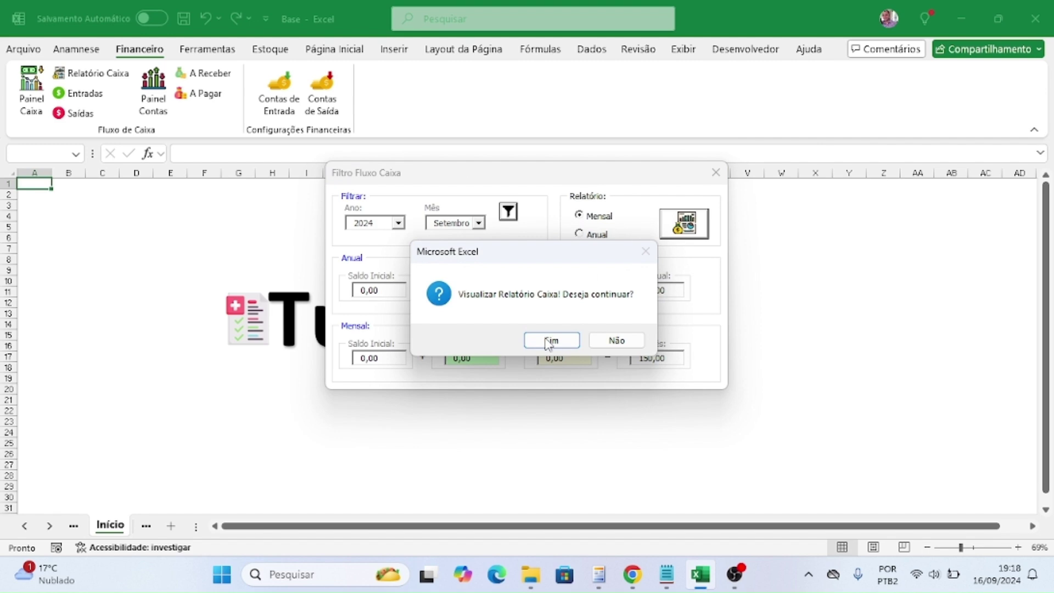
{"action": "left_click", "coordinate": [545, 338]}
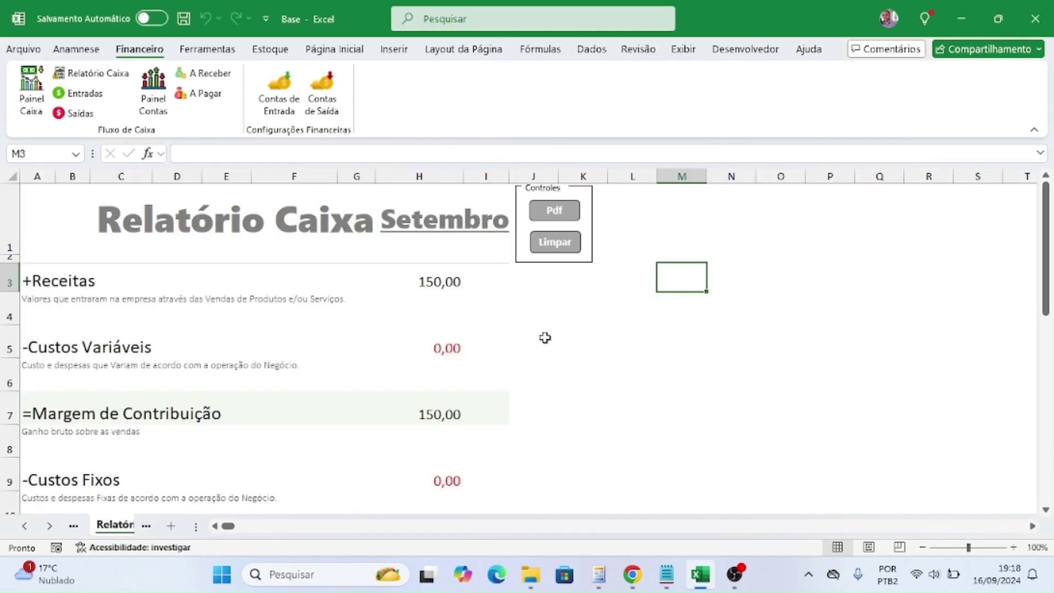
{"action": "left_click_drag", "start_coordinate": [1043, 214], "coordinate": [1042, 222]}
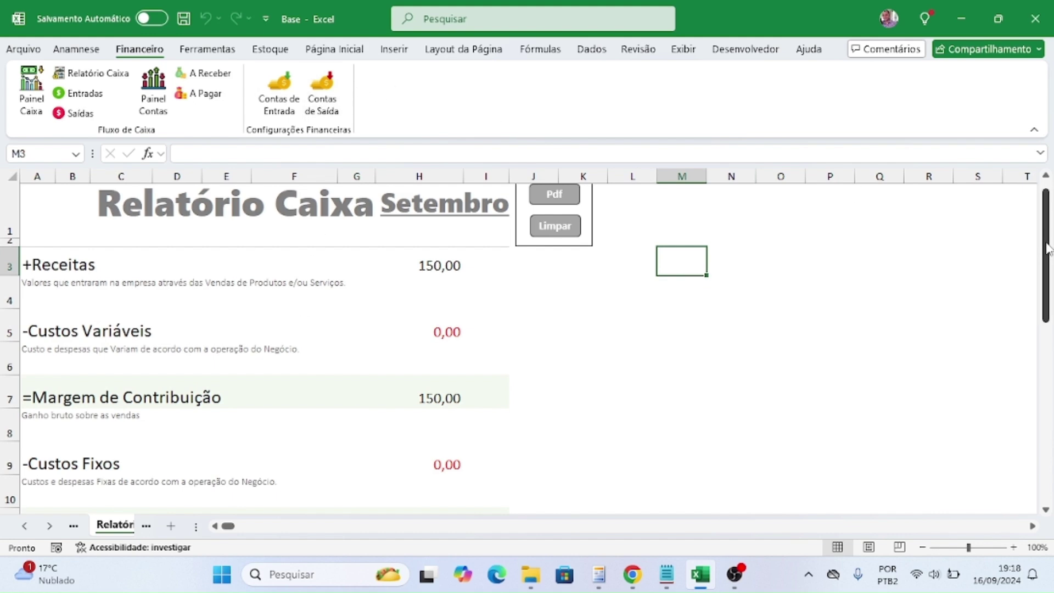
{"action": "left_click_drag", "start_coordinate": [1047, 248], "coordinate": [1050, 301]}
{"action": "left_click_drag", "start_coordinate": [107, 247], "coordinate": [194, 298]}
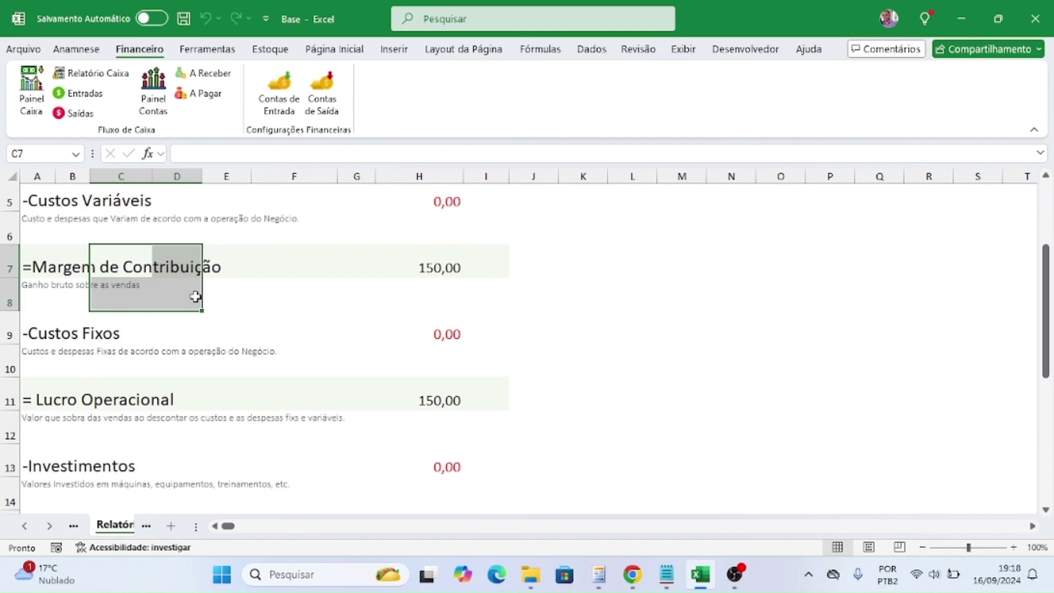
{"action": "left_click_drag", "start_coordinate": [111, 329], "coordinate": [451, 338]}
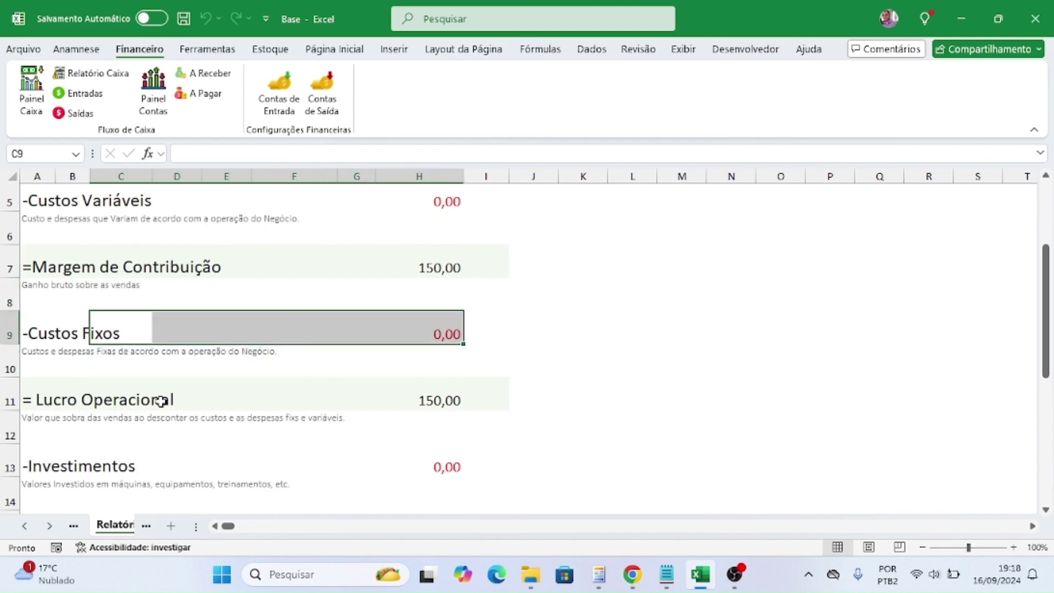
{"action": "left_click_drag", "start_coordinate": [159, 400], "coordinate": [531, 390]}
{"action": "left_click_drag", "start_coordinate": [1049, 332], "coordinate": [1045, 422]}
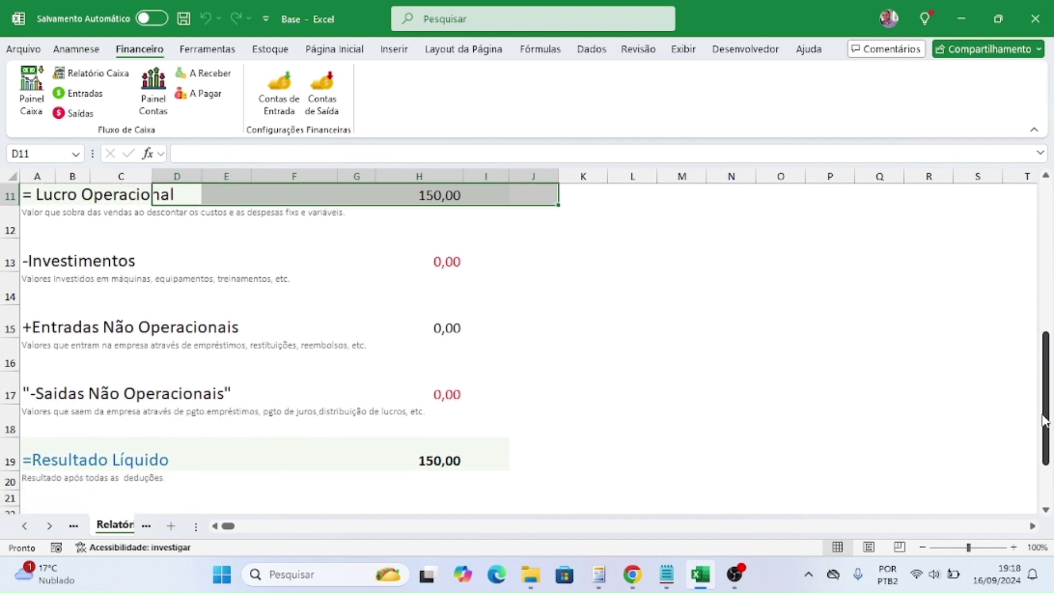
- Open the list of expense accounts (Contas de Saídas/Despesas) and look through the registered accounts
{"action": "left_click", "coordinate": [318, 88]}
{"action": "left_click", "coordinate": [506, 324]}
{"action": "key", "text": "Down"}
{"action": "key", "text": "Down"}
{"action": "key", "text": "Down"}
{"action": "key", "text": "Up"}
{"action": "key", "text": "Up"}
{"action": "key", "text": "Up"}
{"action": "key", "text": "Up"}
{"action": "key", "text": "Up"}
{"action": "key", "text": "Up"}
{"action": "key", "text": "Up"}
{"action": "key", "text": "Up"}
{"action": "key", "text": "Up"}
{"action": "key", "text": "Up"}
{"action": "key", "text": "Up"}
{"action": "key", "text": "Up"}
{"action": "key", "text": "Up"}
{"action": "key", "text": "Up"}
{"action": "key", "text": "Up"}
{"action": "key", "text": "Up"}
{"action": "key", "text": "Up"}
{"action": "key", "text": "Down"}
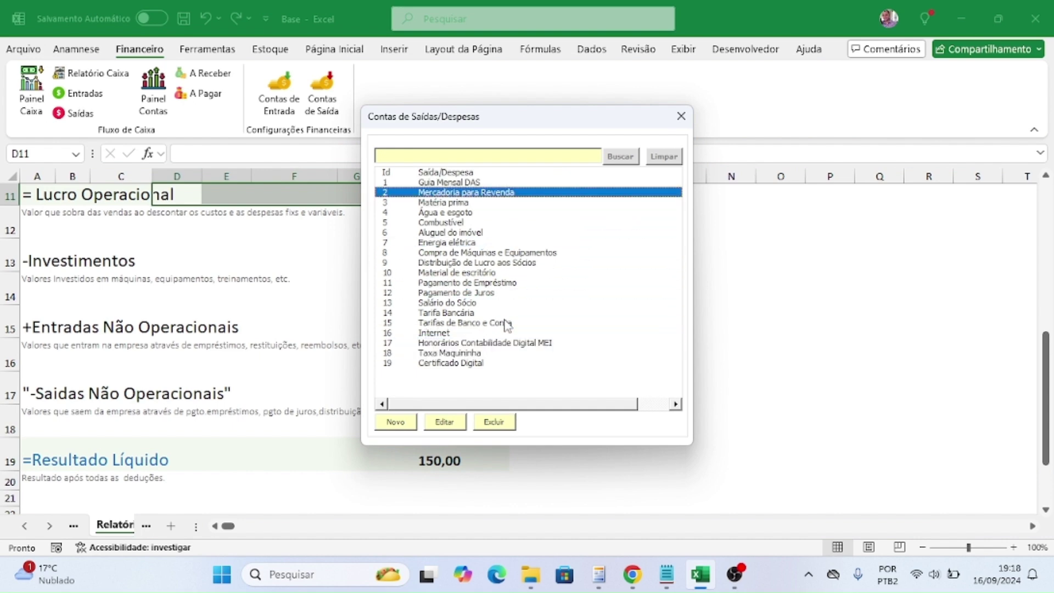
{"action": "key", "text": "Down"}
{"action": "key", "text": "Down"}
{"action": "key", "text": "Up"}
{"action": "key", "text": "Up"}
{"action": "key", "text": "Down"}
{"action": "key", "text": "Down"}
{"action": "key", "text": "Down"}
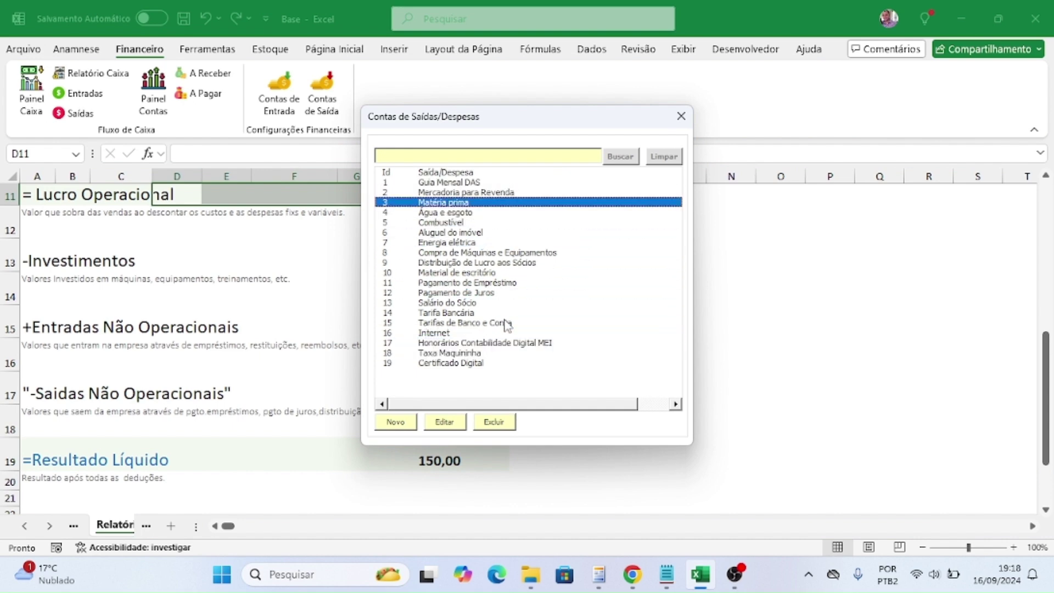
{"action": "key", "text": "Down"}
{"action": "key", "text": "Up"}
{"action": "key", "text": "Up"}
{"action": "key", "text": "Up"}
{"action": "key", "text": "Down"}
{"action": "key", "text": "Down"}
{"action": "key", "text": "Down"}
{"action": "key", "text": "Down"}
{"action": "key", "text": "Down"}
{"action": "key", "text": "Down"}
{"action": "key", "text": "Down"}
{"action": "key", "text": "Down"}
{"action": "key", "text": "Down"}
{"action": "key", "text": "Down"}
{"action": "key", "text": "Down"}
{"action": "key", "text": "Down"}
{"action": "key", "text": "Down"}
{"action": "key", "text": "Down"}
{"action": "key", "text": "Down"}
{"action": "key", "text": "Down"}
{"action": "key", "text": "Up"}
{"action": "key", "text": "Up"}
{"action": "key", "text": "Up"}
{"action": "key", "text": "Up"}
{"action": "key", "text": "Up"}
{"action": "key", "text": "Up"}
{"action": "key", "text": "Up"}
{"action": "key", "text": "Up"}
{"action": "key", "text": "Down"}
{"action": "key", "text": "Down"}
{"action": "key", "text": "Down"}
{"action": "key", "text": "Down"}
{"action": "key", "text": "Down"}
{"action": "key", "text": "Up"}
{"action": "key", "text": "Up"}
{"action": "key", "text": "Up"}
{"action": "key", "text": "Up"}
{"action": "key", "text": "Up"}
{"action": "key", "text": "Up"}
{"action": "key", "text": "Up"}
{"action": "key", "text": "Up"}
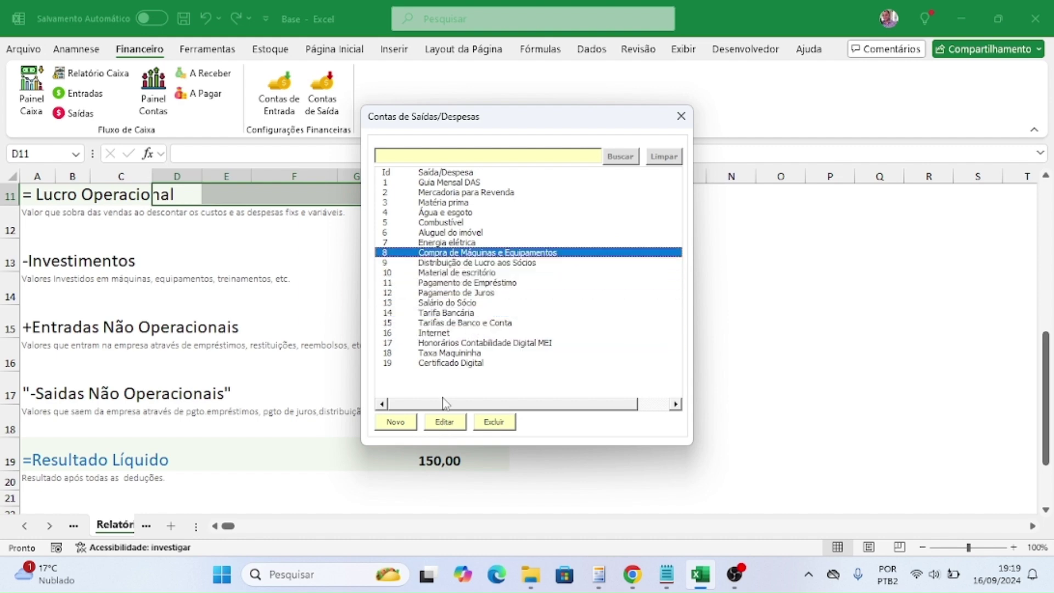
- Open the Compra de Máquinas e Equipamentos expense for editing and review the available financial groups and accounts
{"action": "left_click", "coordinate": [445, 421]}
{"action": "left_click", "coordinate": [551, 345]}
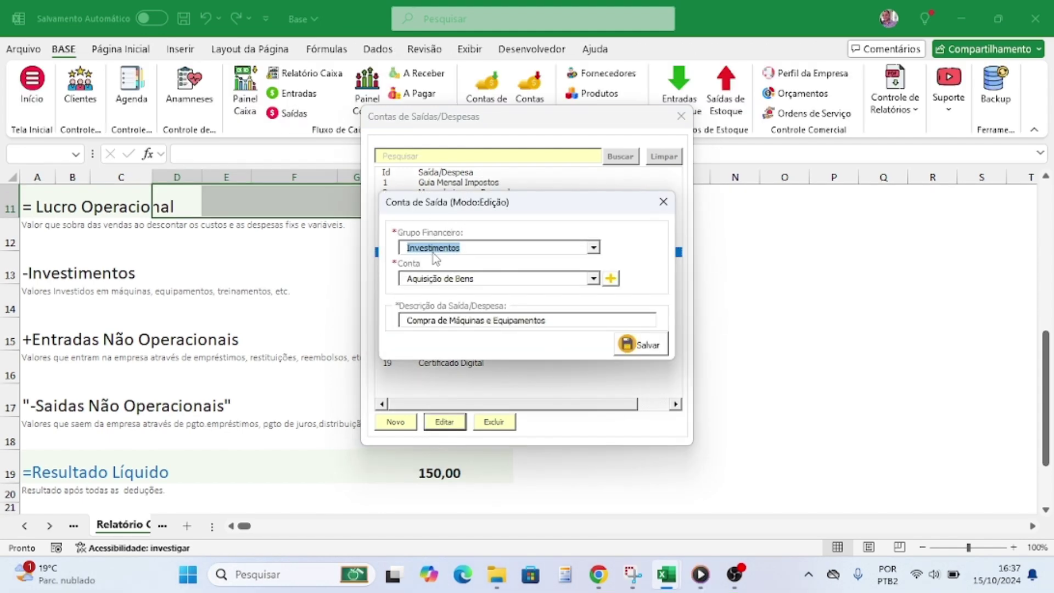
{"action": "left_click", "coordinate": [593, 248]}
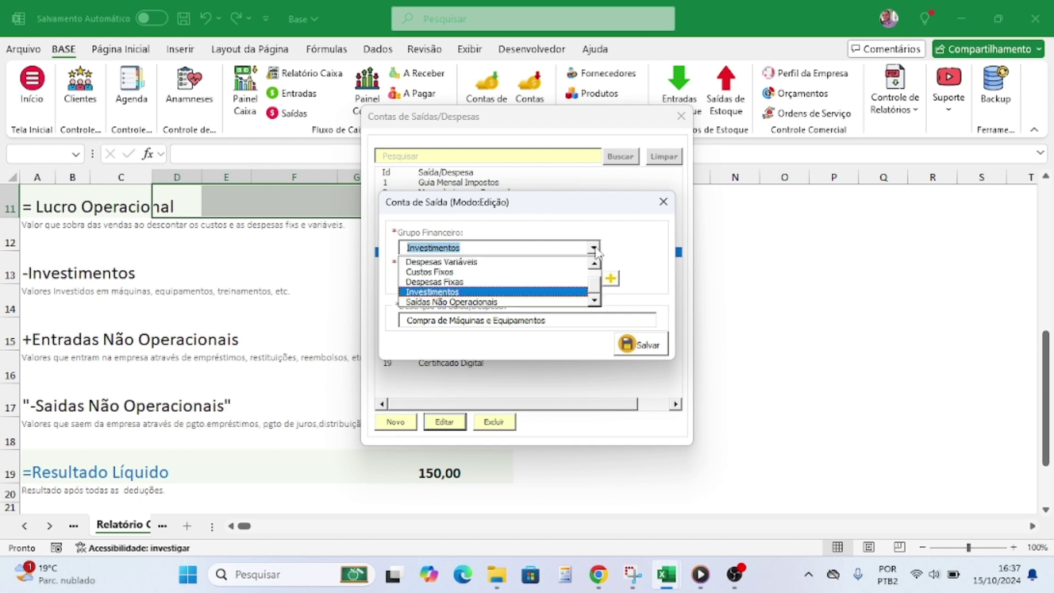
{"action": "left_click", "coordinate": [525, 296]}
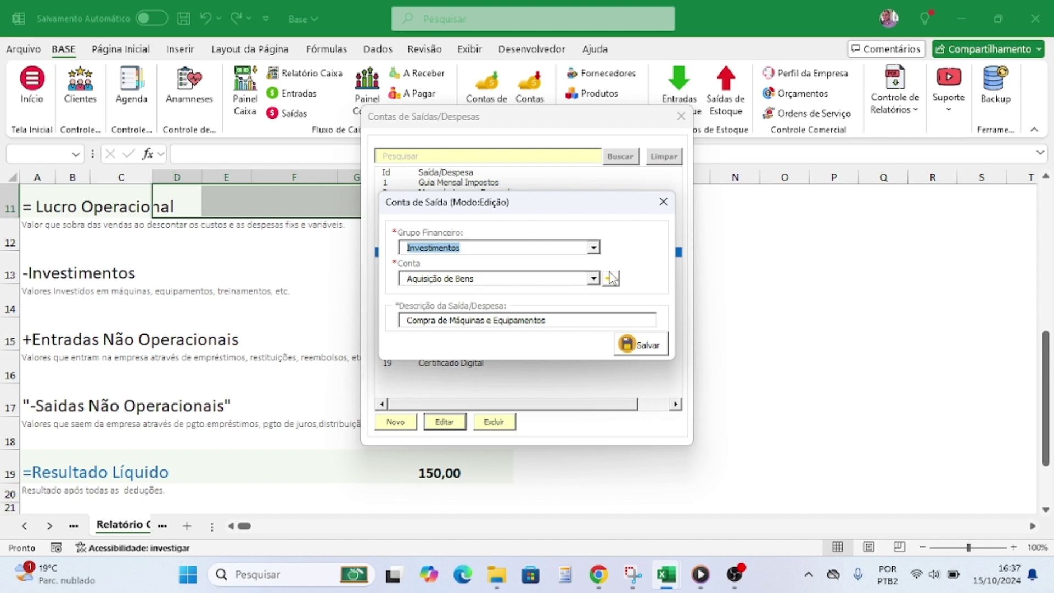
{"action": "left_click", "coordinate": [593, 279]}
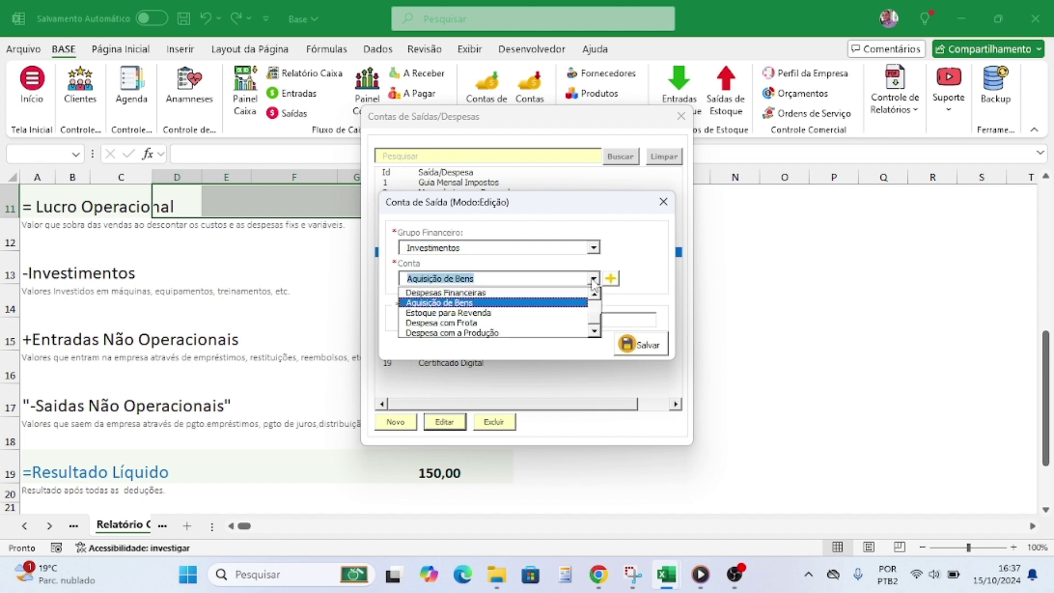
{"action": "left_click", "coordinate": [593, 280]}
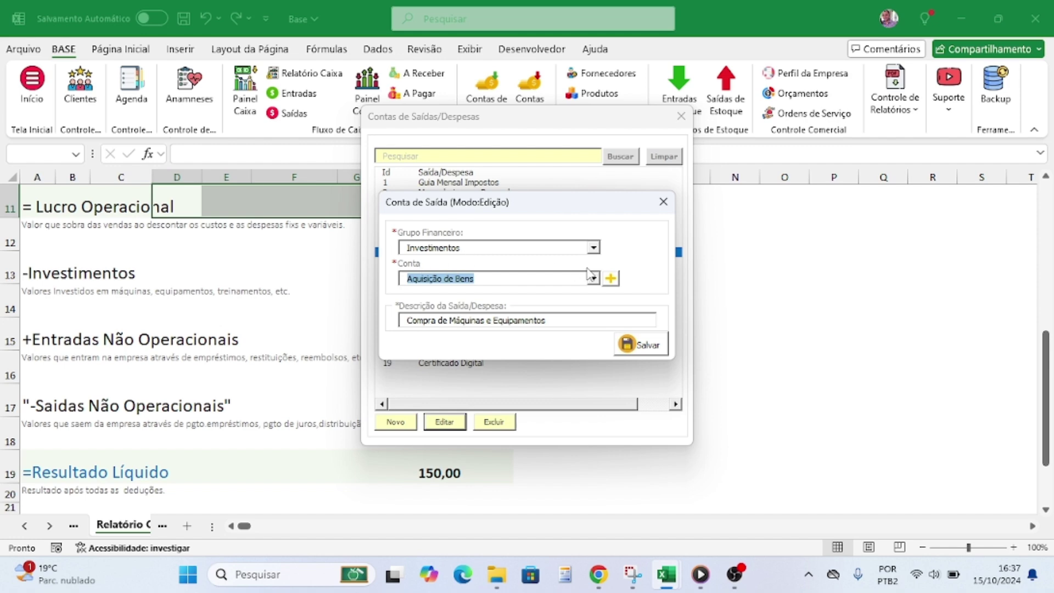
{"action": "left_click", "coordinate": [599, 278]}
{"action": "scroll", "coordinate": [597, 312], "scroll_direction": "up", "scroll_amount": 2}
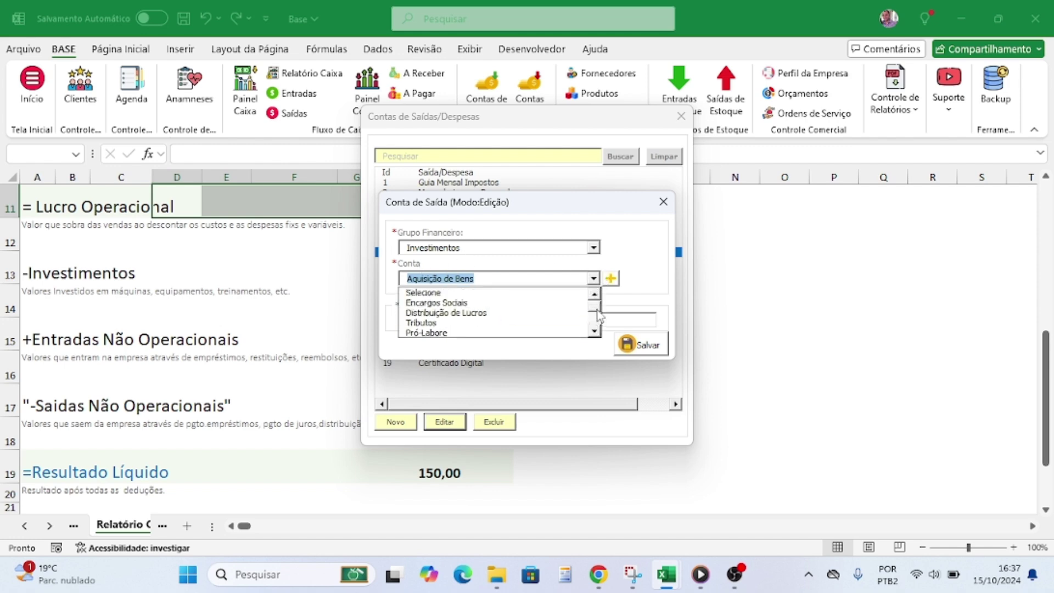
{"action": "scroll", "coordinate": [595, 324], "scroll_direction": "down", "scroll_amount": 3}
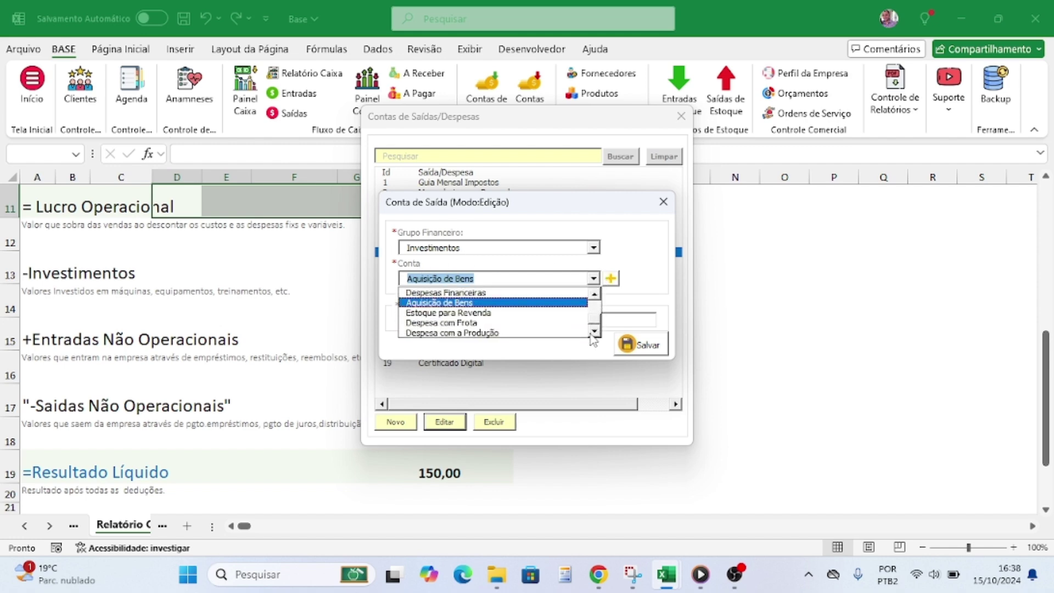
- Open the list of outgoing accounts and rename the Pró-Labore account as Pró-Labore vvv
{"action": "left_click", "coordinate": [610, 279]}
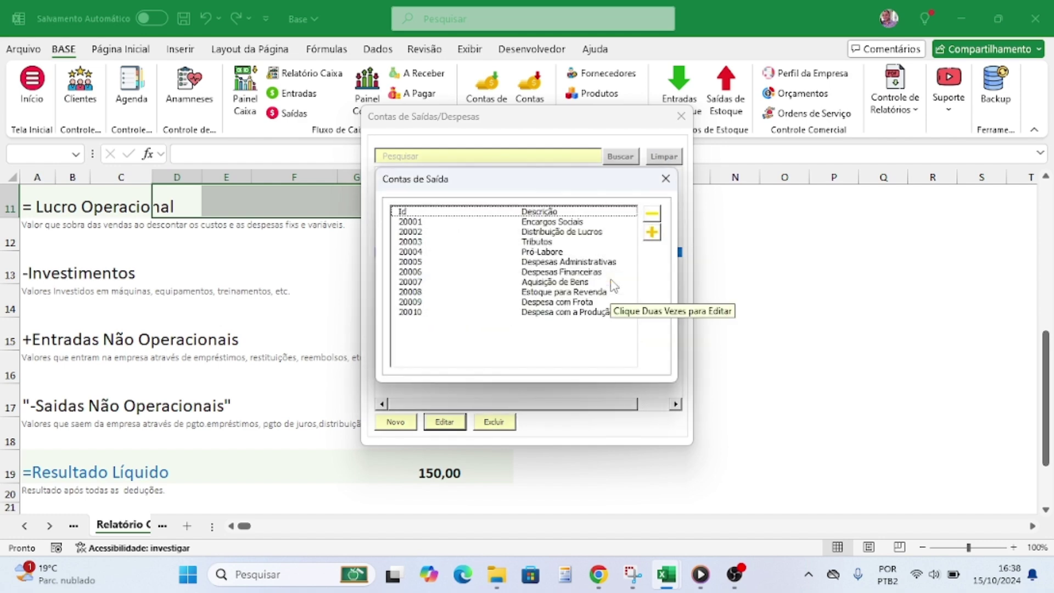
{"action": "left_click", "coordinate": [538, 253]}
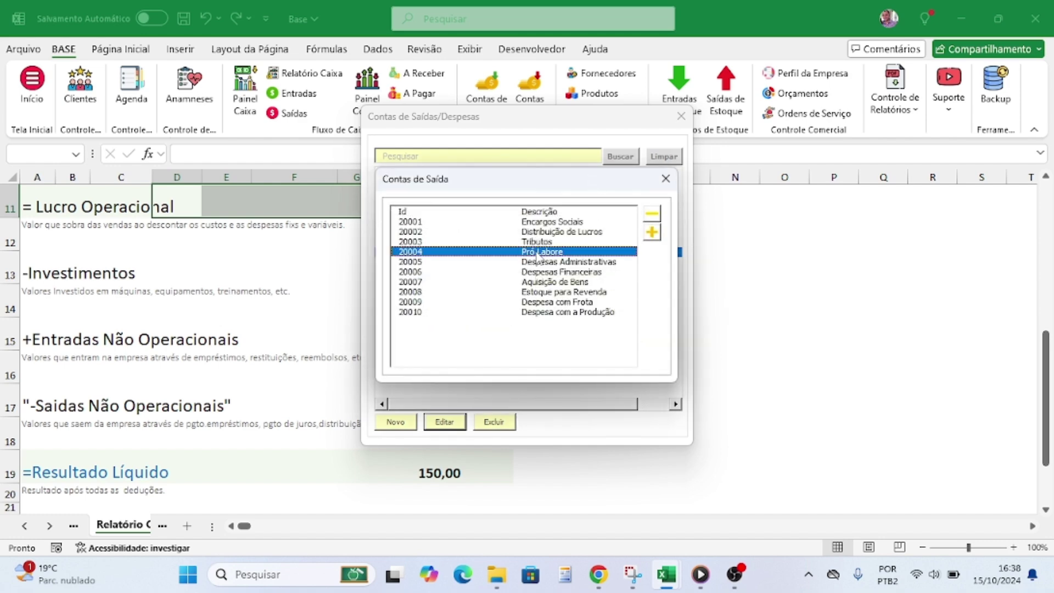
{"action": "double_click", "coordinate": [536, 254]}
{"action": "left_click", "coordinate": [538, 251]}
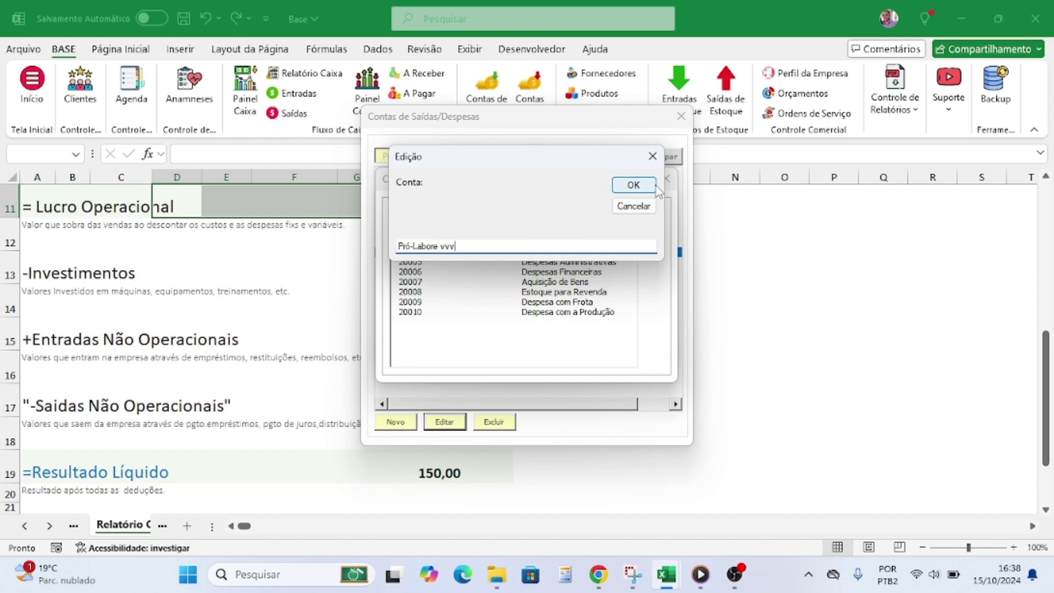
{"action": "left_click", "coordinate": [634, 185]}
- Restore the edited account's name to Pró-Labore
{"action": "double_click", "coordinate": [557, 252]}
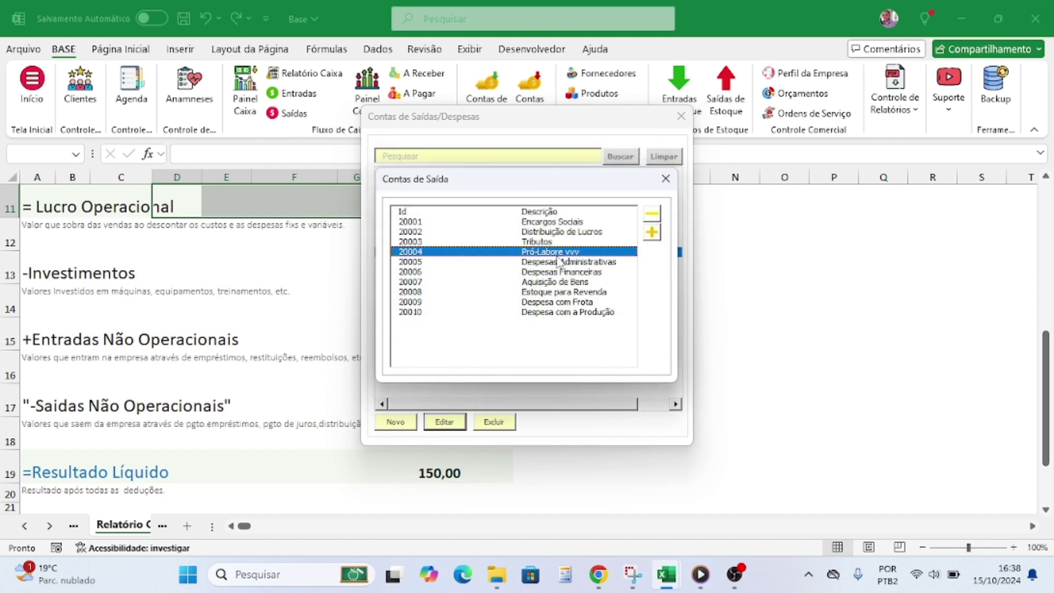
{"action": "key", "text": "End"}
{"action": "key", "text": "BackSpace"}
{"action": "key", "text": "BackSpace"}
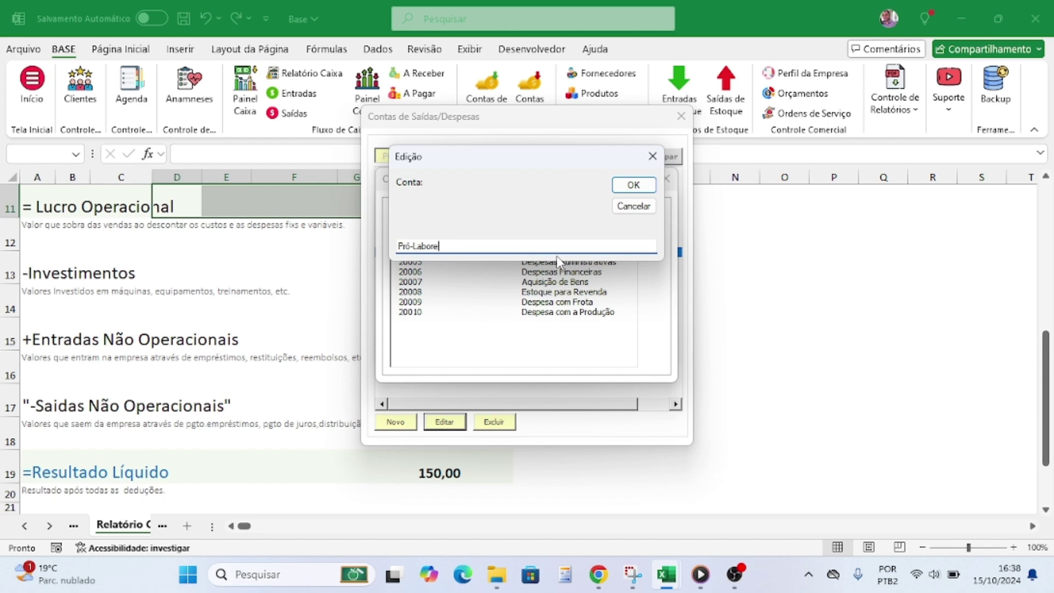
{"action": "left_click", "coordinate": [631, 186]}
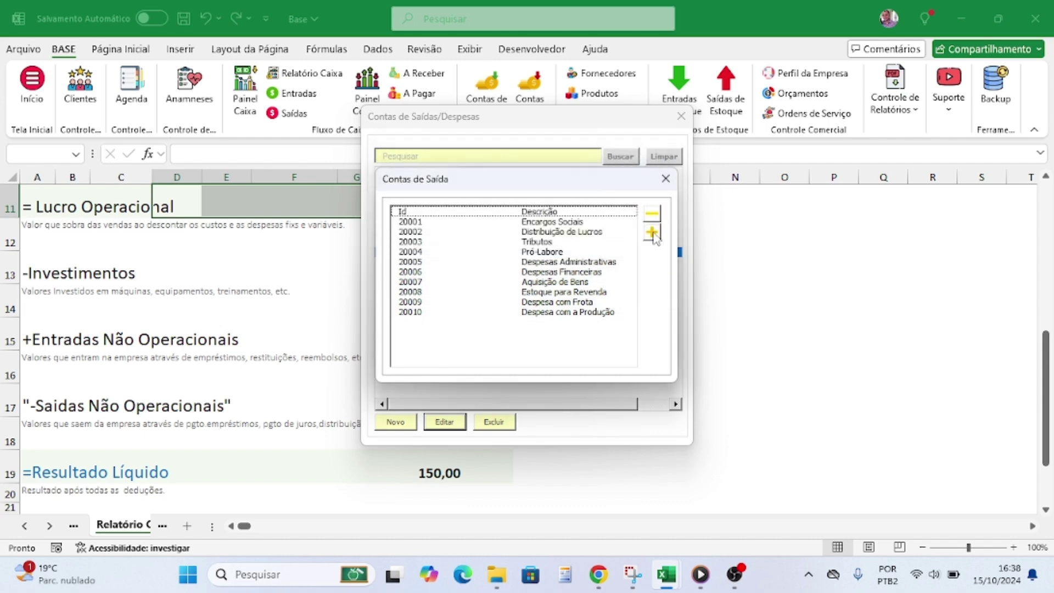
- View the prompt for inserting a new account, cancel it and leave the list of outgoing accounts
{"action": "left_click", "coordinate": [653, 234]}
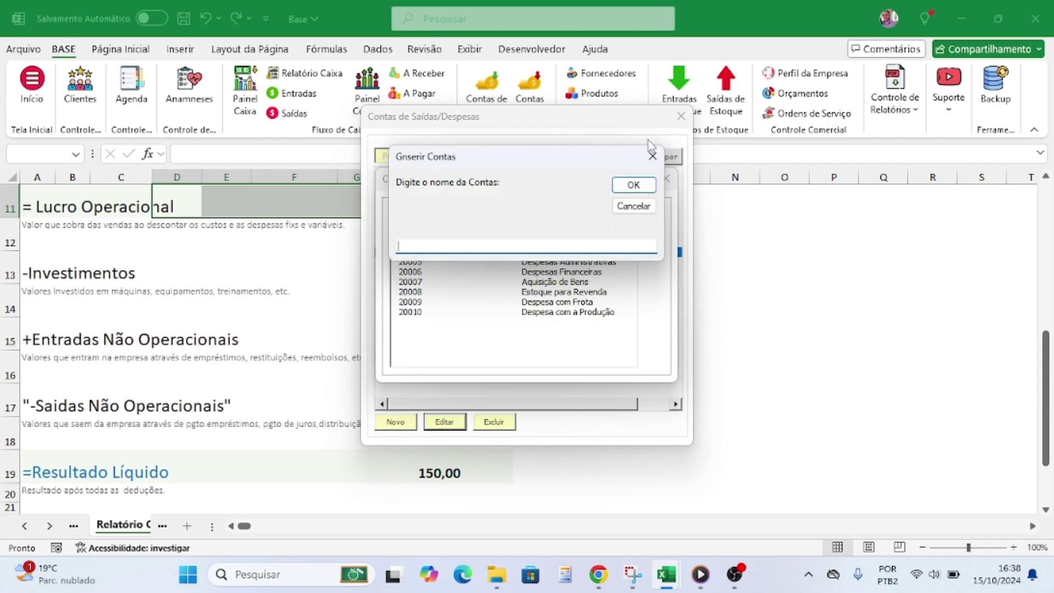
{"action": "left_click", "coordinate": [652, 156]}
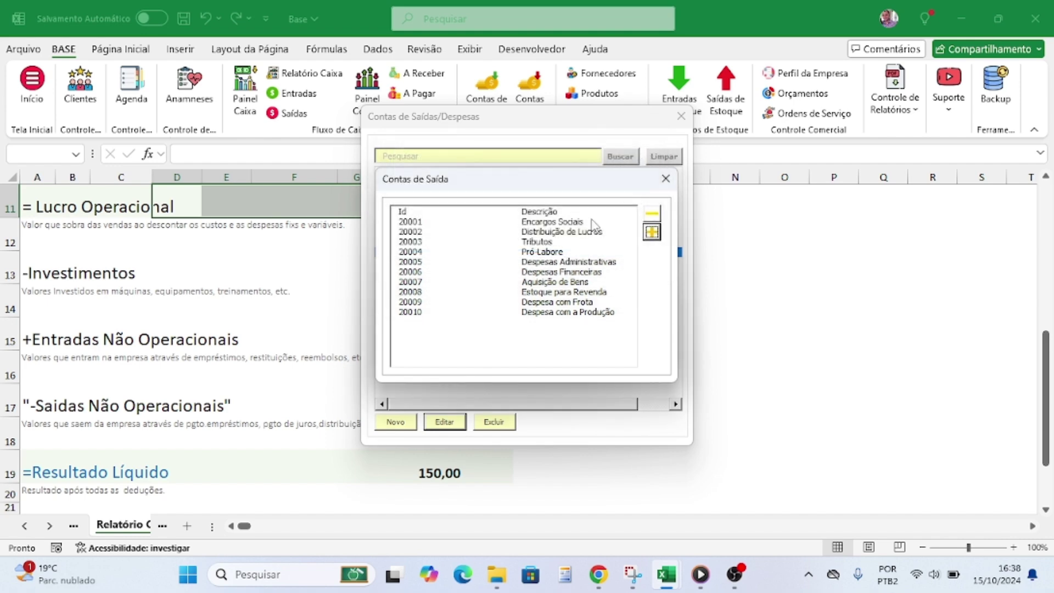
{"action": "left_click", "coordinate": [665, 180]}
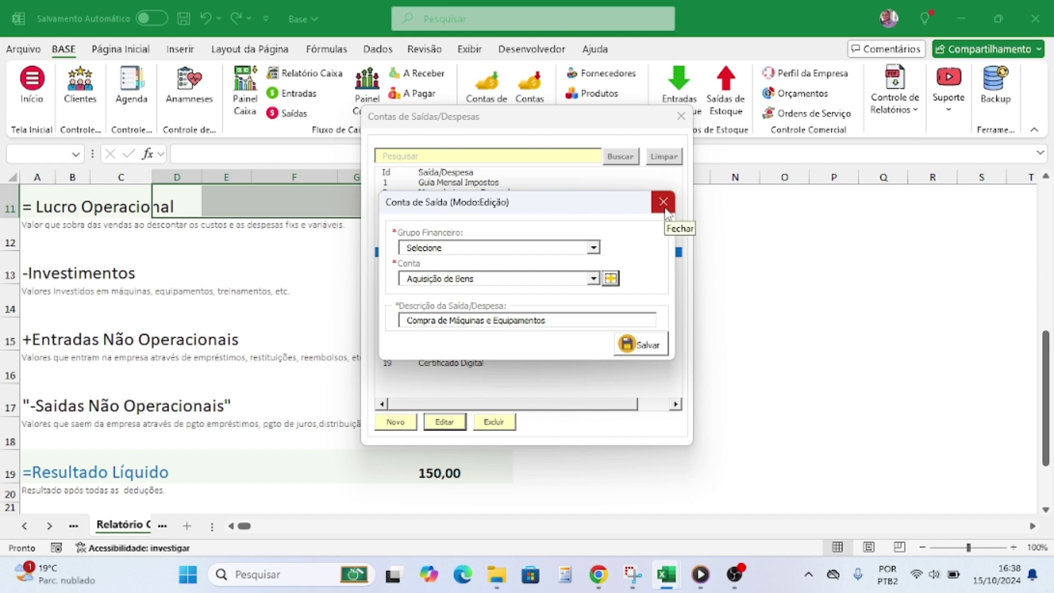
- Set the financial group of the Compra de Máquinas e Equipamentos expense to Custos Variáveis
{"action": "left_click_drag", "start_coordinate": [571, 321], "coordinate": [395, 324]}
{"action": "left_click", "coordinate": [558, 318]}
{"action": "left_click_drag", "start_coordinate": [558, 318], "coordinate": [282, 360]}
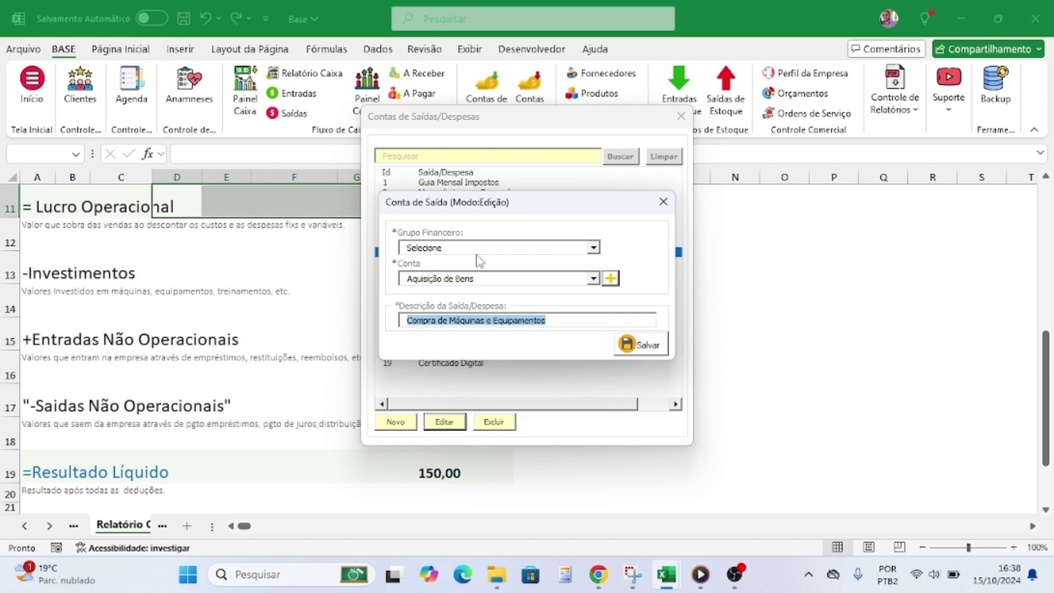
{"action": "left_click", "coordinate": [593, 248]}
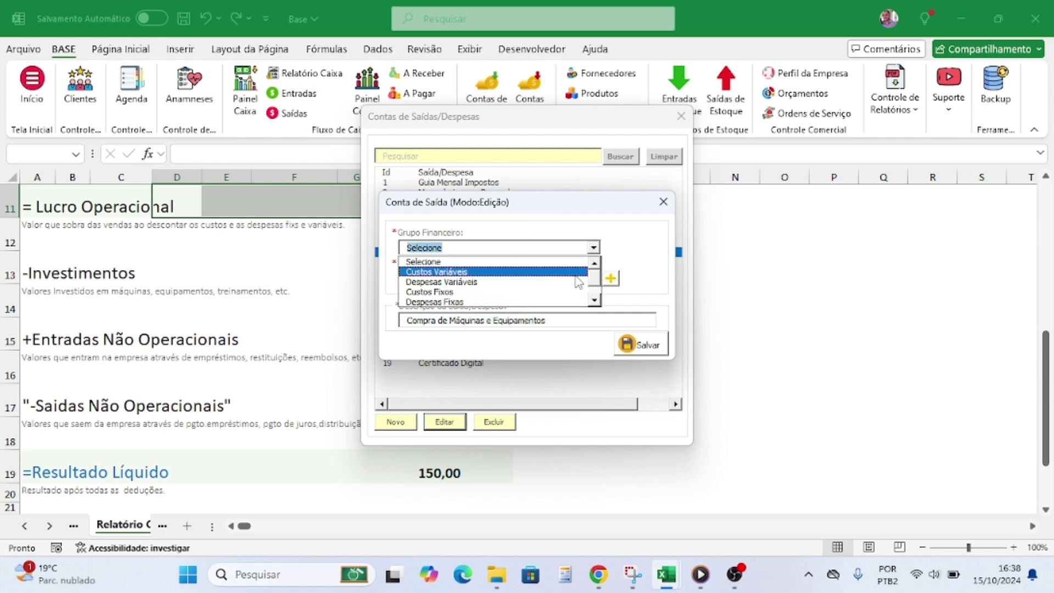
{"action": "left_click", "coordinate": [576, 274]}
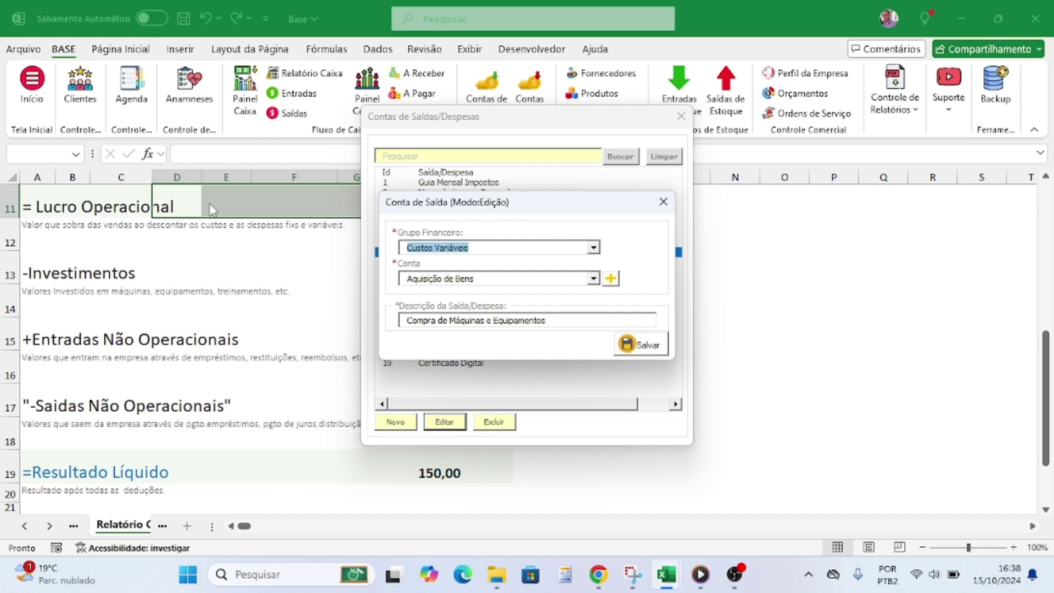
- Set the expense's account to Despesa com a Produção, and close the edit form without saving
{"action": "left_click", "coordinate": [593, 278]}
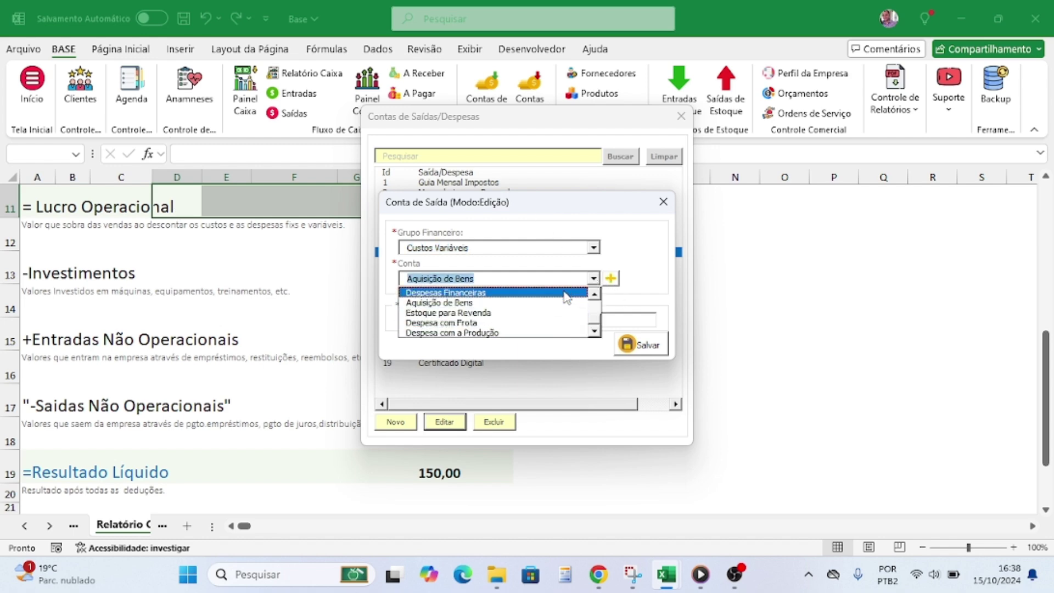
{"action": "scroll", "coordinate": [593, 324], "scroll_direction": "up", "scroll_amount": 3}
{"action": "scroll", "coordinate": [601, 338], "scroll_direction": "down", "scroll_amount": 2}
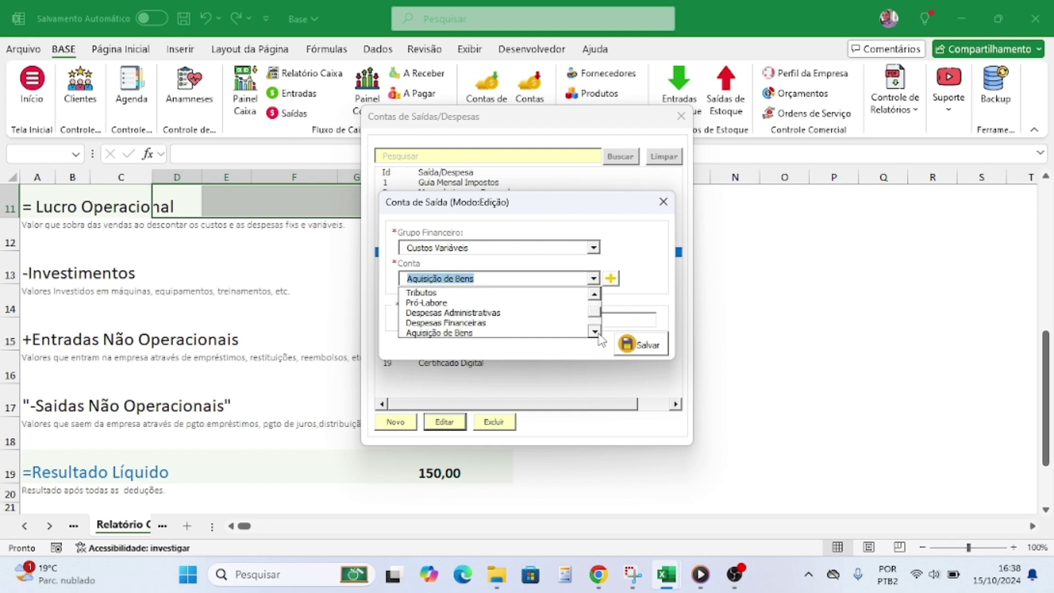
{"action": "scroll", "coordinate": [602, 318], "scroll_direction": "up", "scroll_amount": 2}
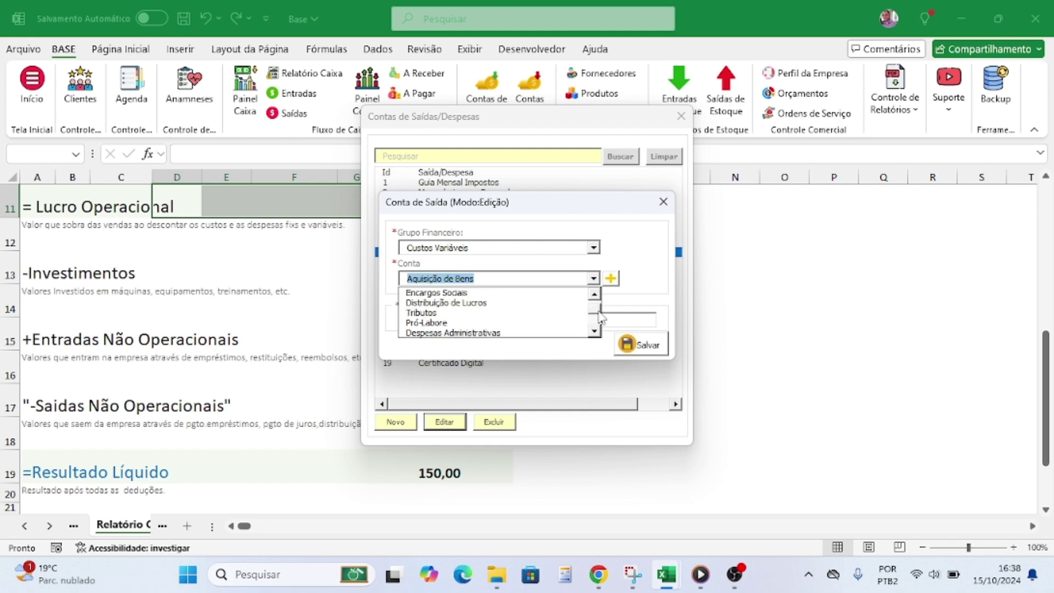
{"action": "left_click", "coordinate": [442, 313]}
{"action": "key", "text": "Down"}
{"action": "key", "text": "Down"}
{"action": "key", "text": "Down"}
{"action": "key", "text": "Down"}
{"action": "key", "text": "Down"}
{"action": "key", "text": "Down"}
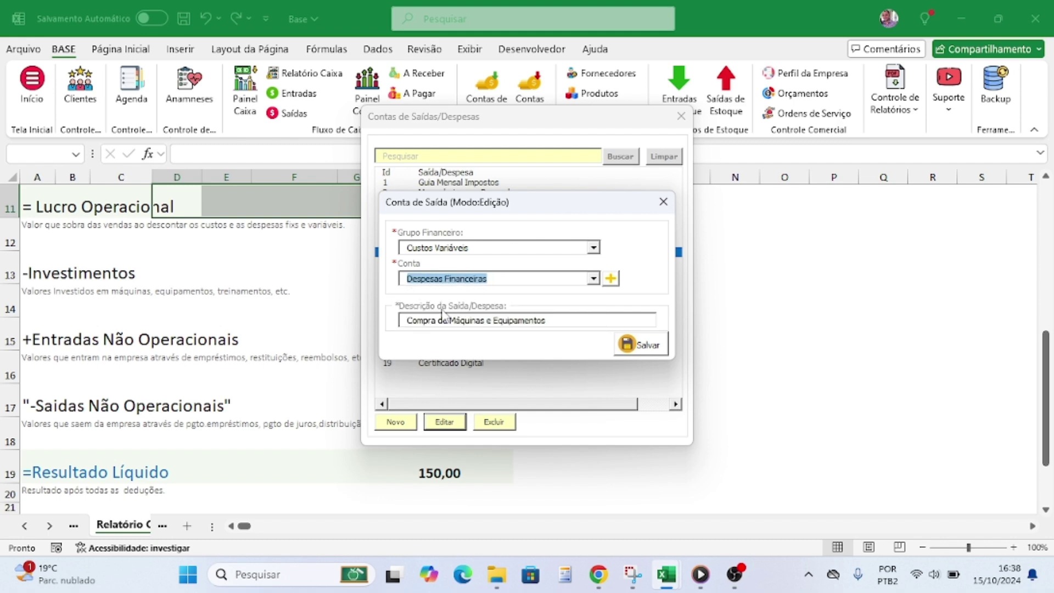
{"action": "key", "text": "Tab"}
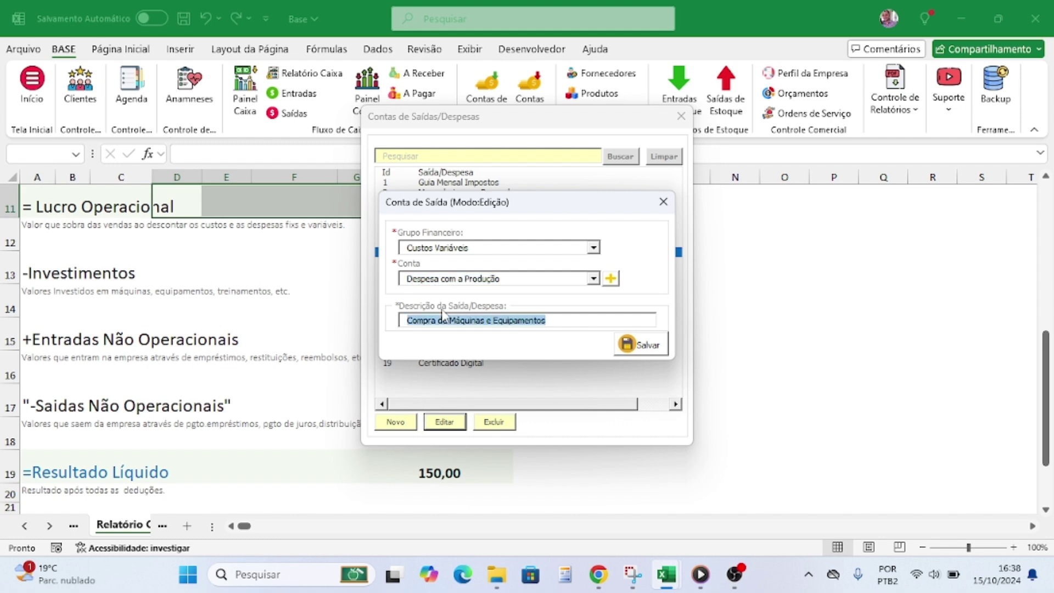
{"action": "left_click", "coordinate": [593, 279]}
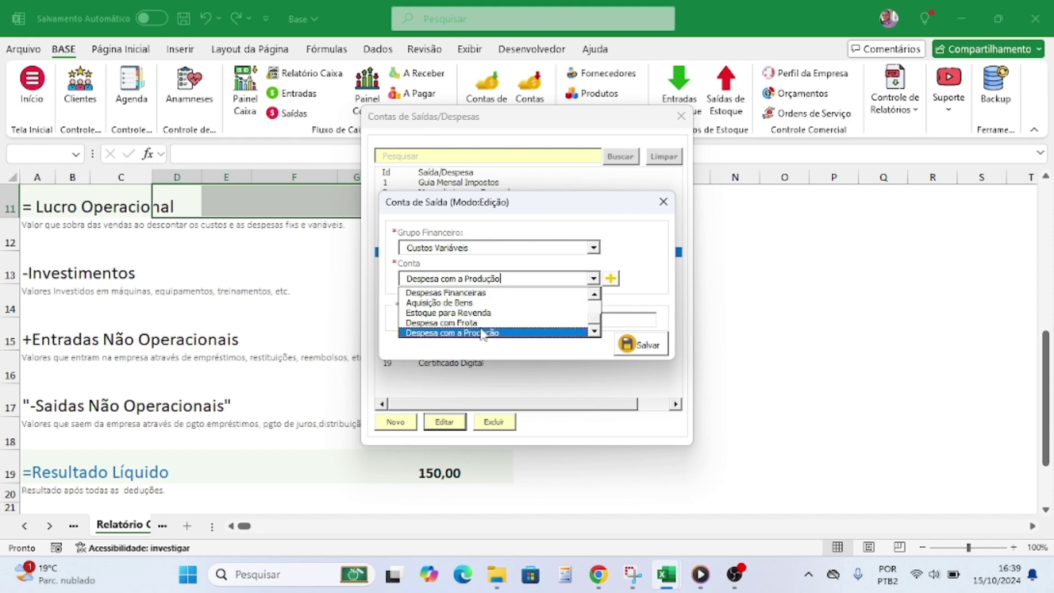
{"action": "scroll", "coordinate": [599, 321], "scroll_direction": "down", "scroll_amount": 2}
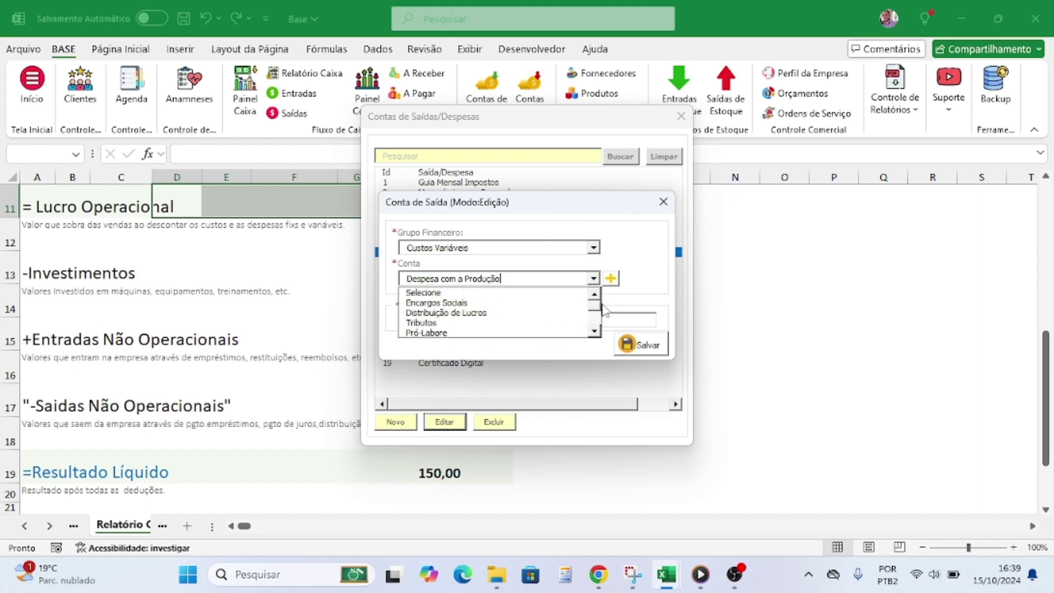
{"action": "left_click", "coordinate": [628, 271]}
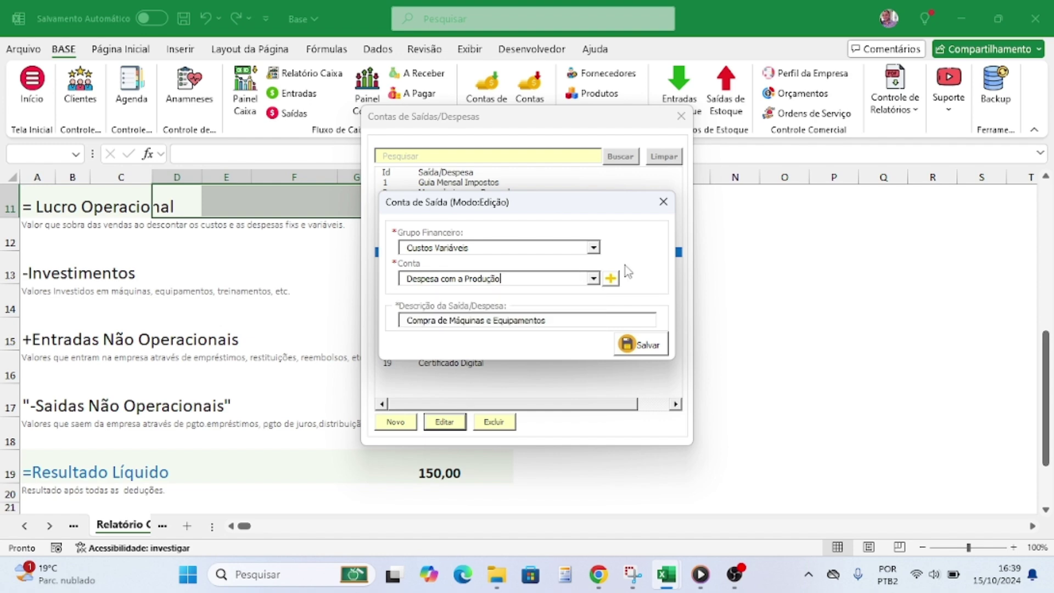
{"action": "left_click", "coordinate": [663, 202]}
- Look through the registered expense accounts again, starting near the beginning of the list
{"action": "left_click", "coordinate": [457, 203]}
{"action": "left_click", "coordinate": [459, 221]}
{"action": "key", "text": "Down"}
{"action": "key", "text": "Down"}
{"action": "key", "text": "Down"}
{"action": "key", "text": "Down"}
{"action": "key", "text": "Down"}
{"action": "key", "text": "Down"}
{"action": "key", "text": "Down"}
{"action": "key", "text": "Down"}
{"action": "key", "text": "Down"}
{"action": "key", "text": "Down"}
{"action": "key", "text": "Down"}
{"action": "key", "text": "Down"}
{"action": "key", "text": "Down"}
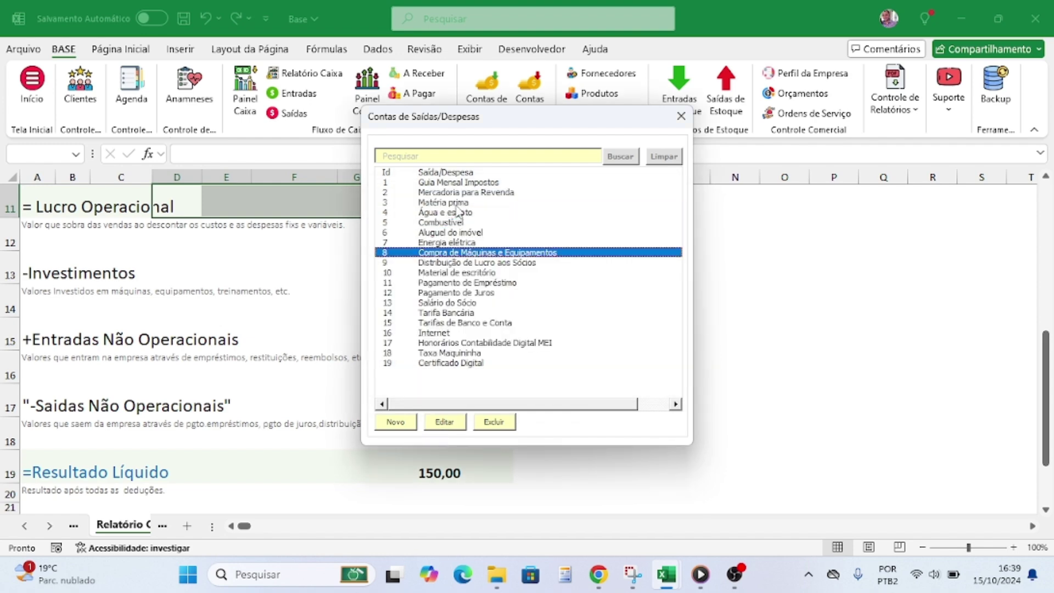